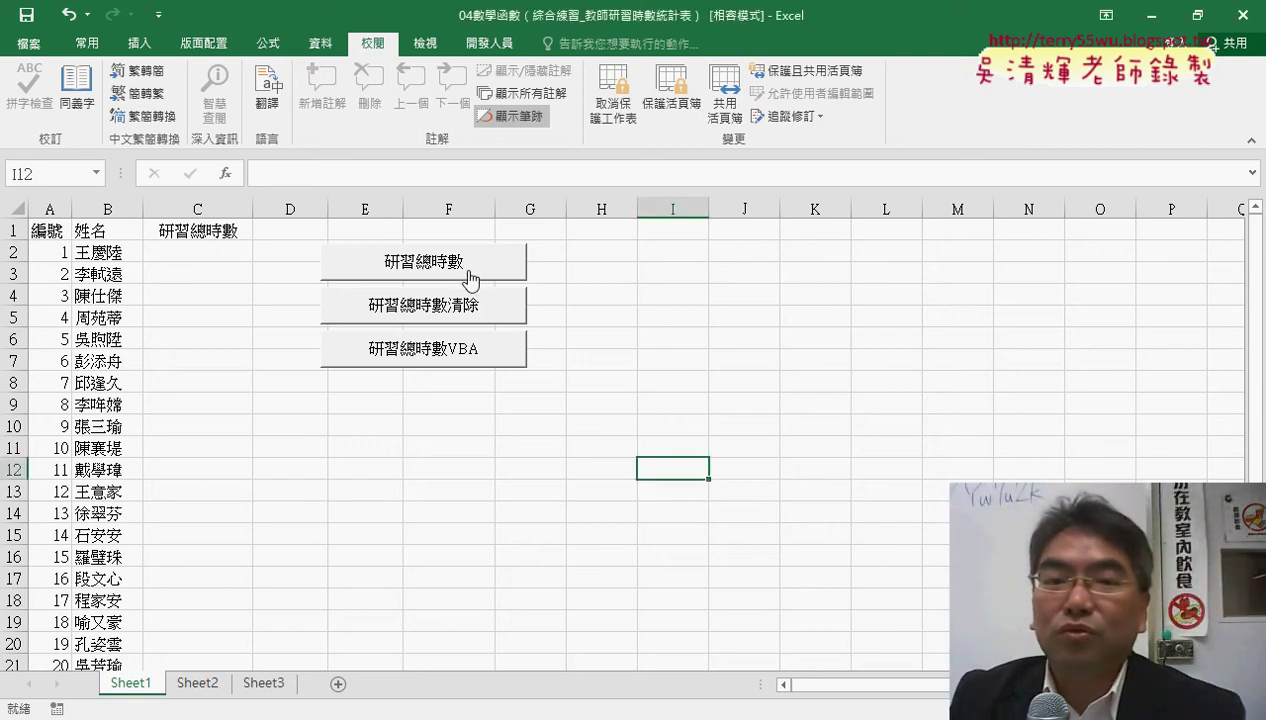
Run the 研習總時數 macro, clear column C, then refill it with the 研習總時數VBA macro.
{"action": "left_click", "coordinate": [408, 272]}
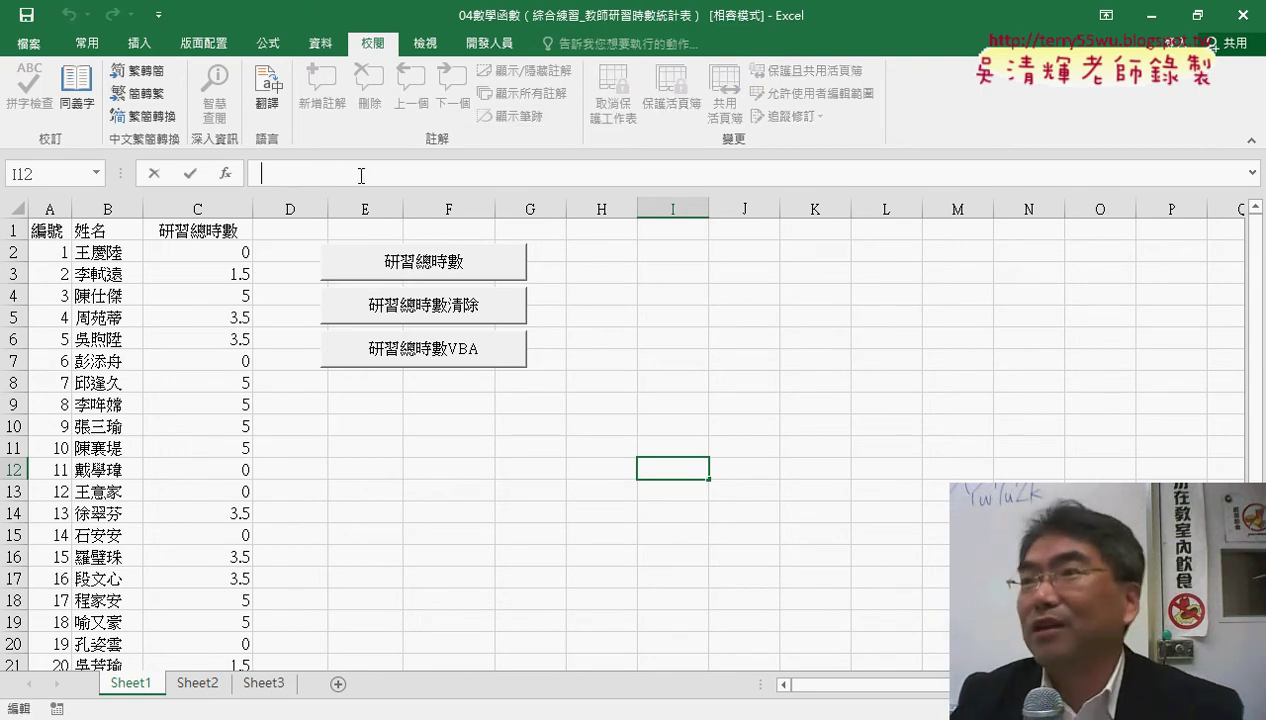
{"action": "left_click", "coordinate": [507, 306]}
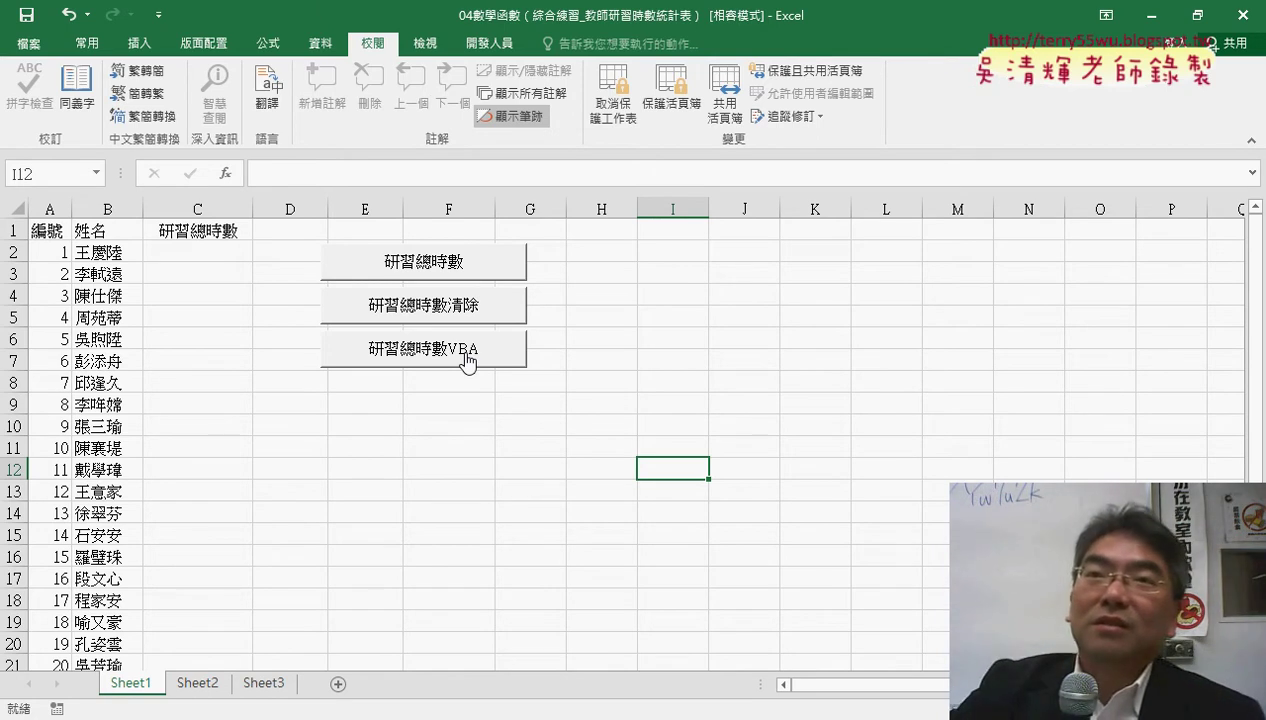
{"action": "left_click", "coordinate": [468, 362]}
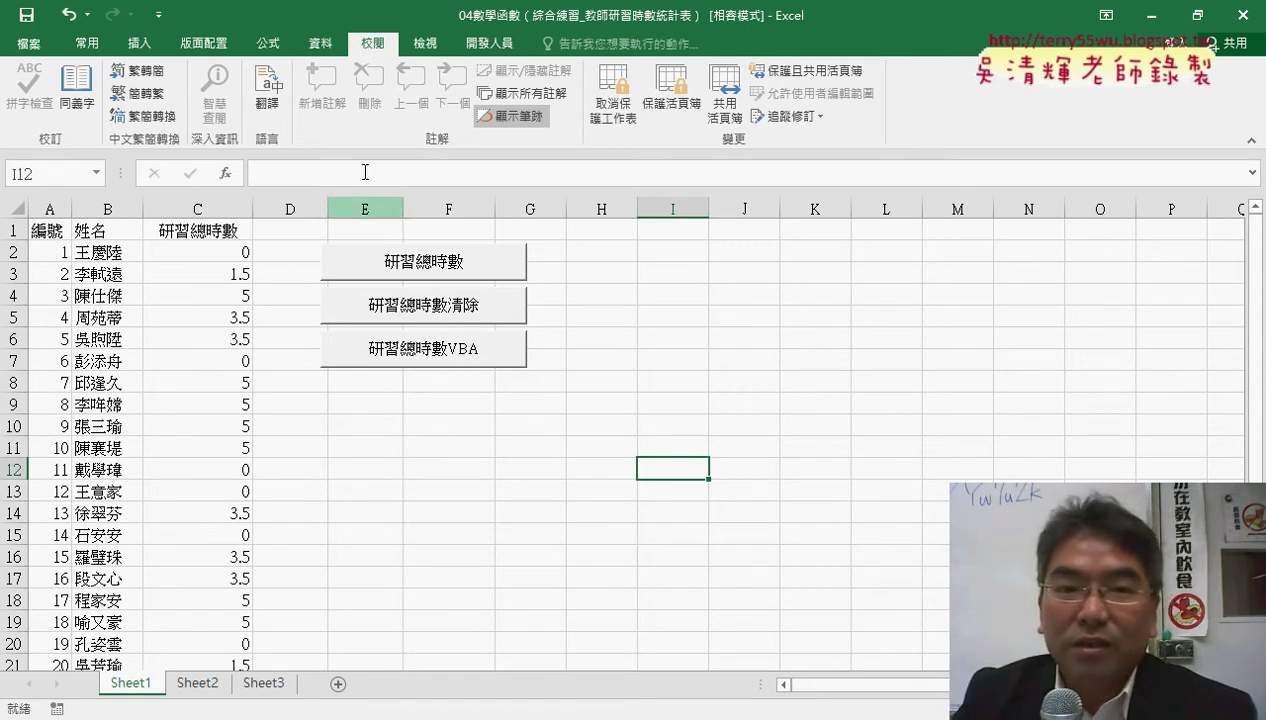
Open the Visual Basic editor and display Module1 of the training-hours workbook.
{"action": "left_click", "coordinate": [487, 45]}
{"action": "left_click", "coordinate": [38, 88]}
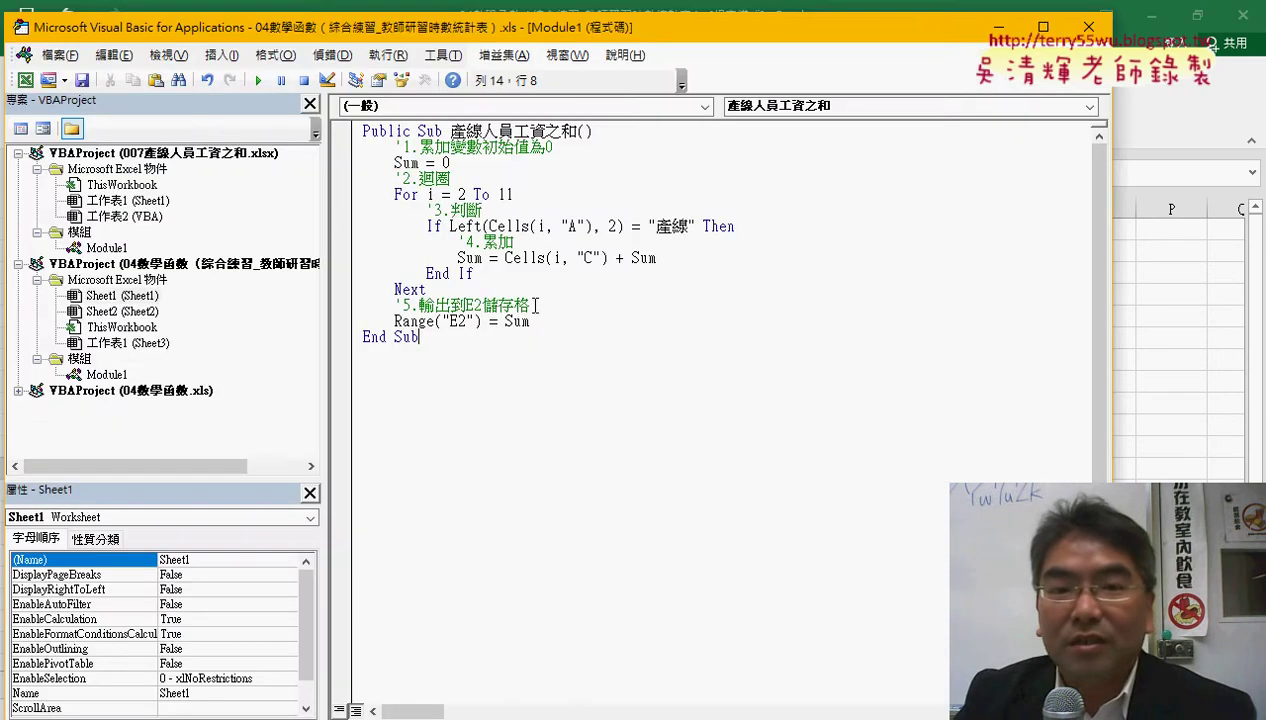
{"action": "left_click", "coordinate": [125, 248]}
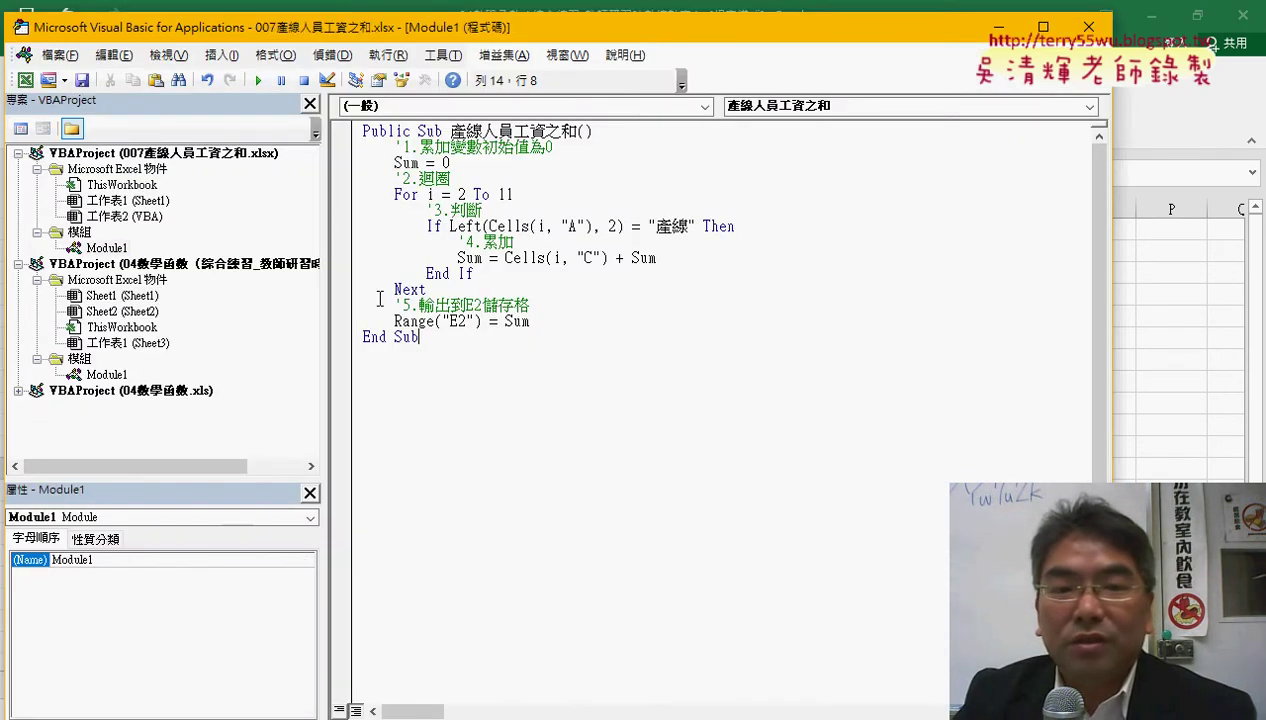
{"action": "double_click", "coordinate": [107, 374]}
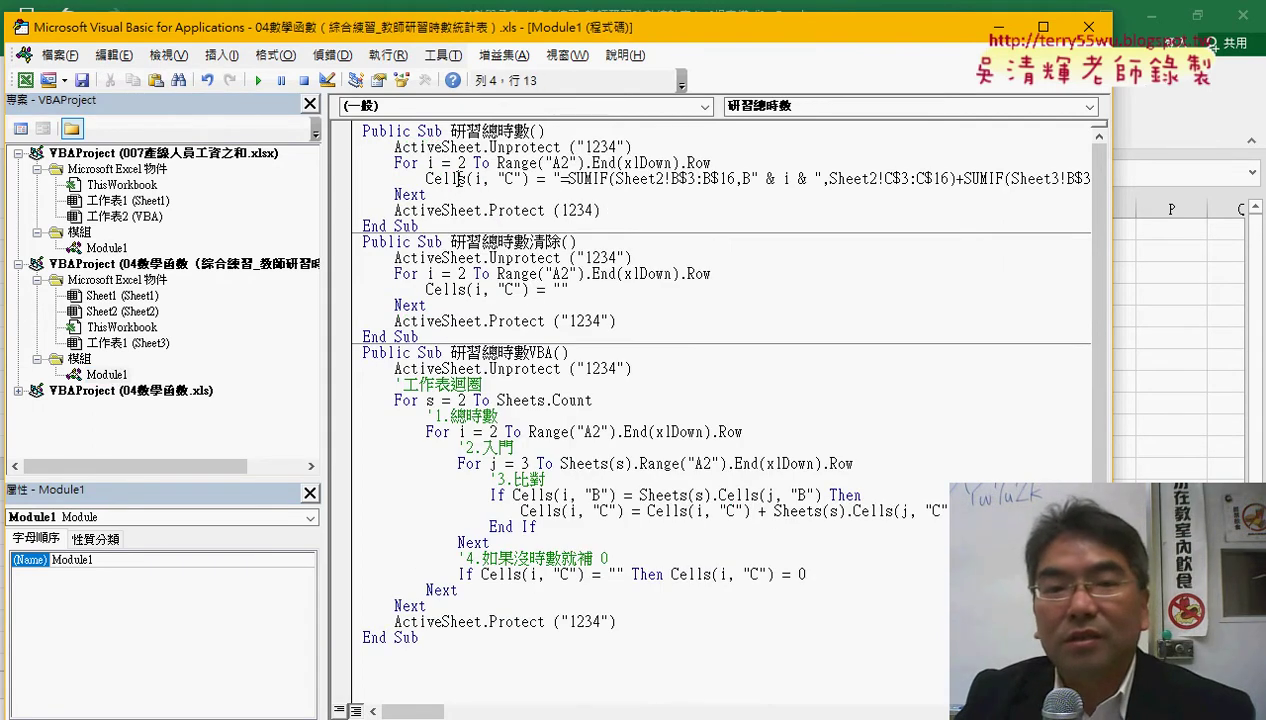
Highlight parts of the 研習總時數VBA code, including Sheets.Count, then move the editor window aside.
{"action": "left_click_drag", "start_coordinate": [419, 226], "coordinate": [363, 130]}
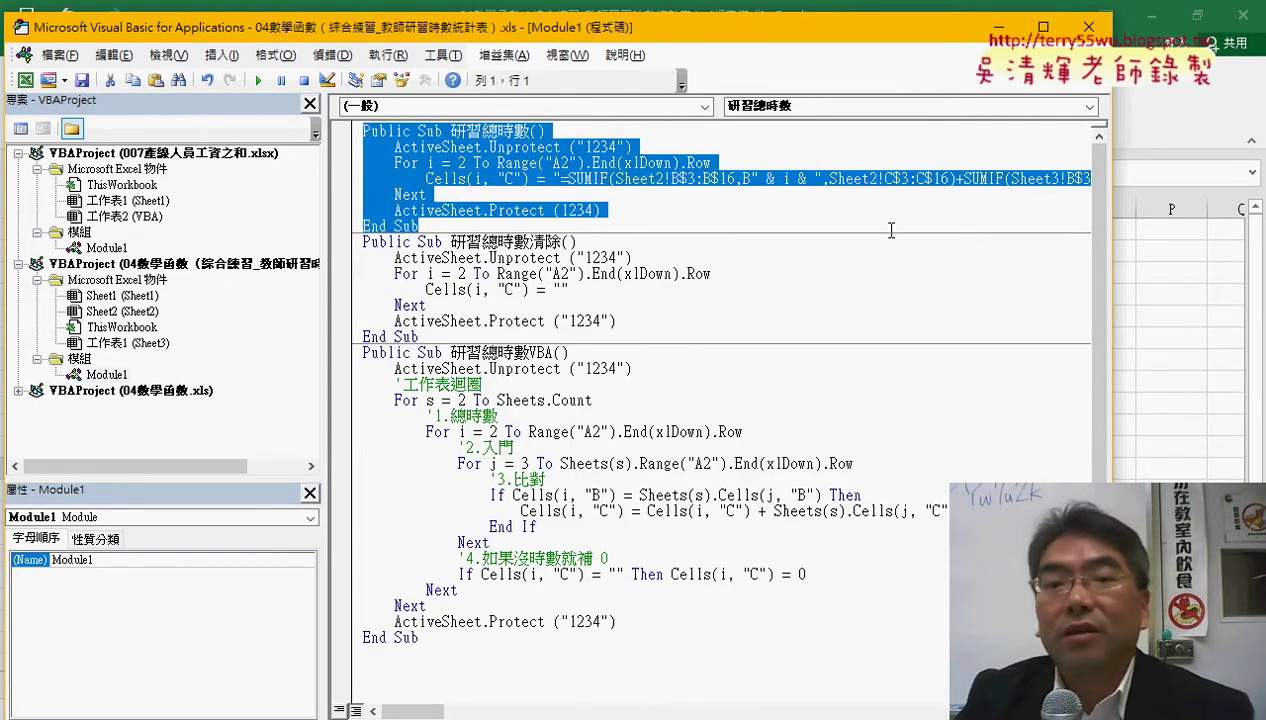
{"action": "left_click", "coordinate": [599, 447]}
{"action": "left_click_drag", "start_coordinate": [450, 352], "coordinate": [553, 352]}
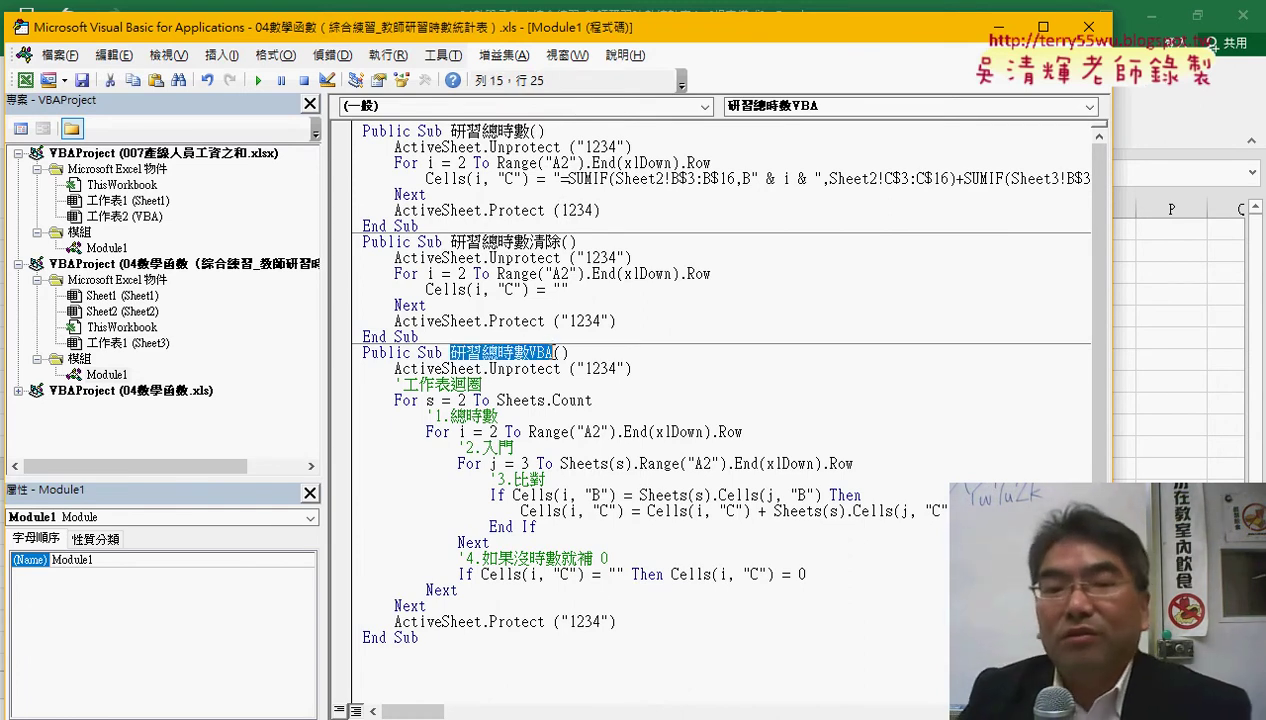
{"action": "double_click", "coordinate": [429, 400]}
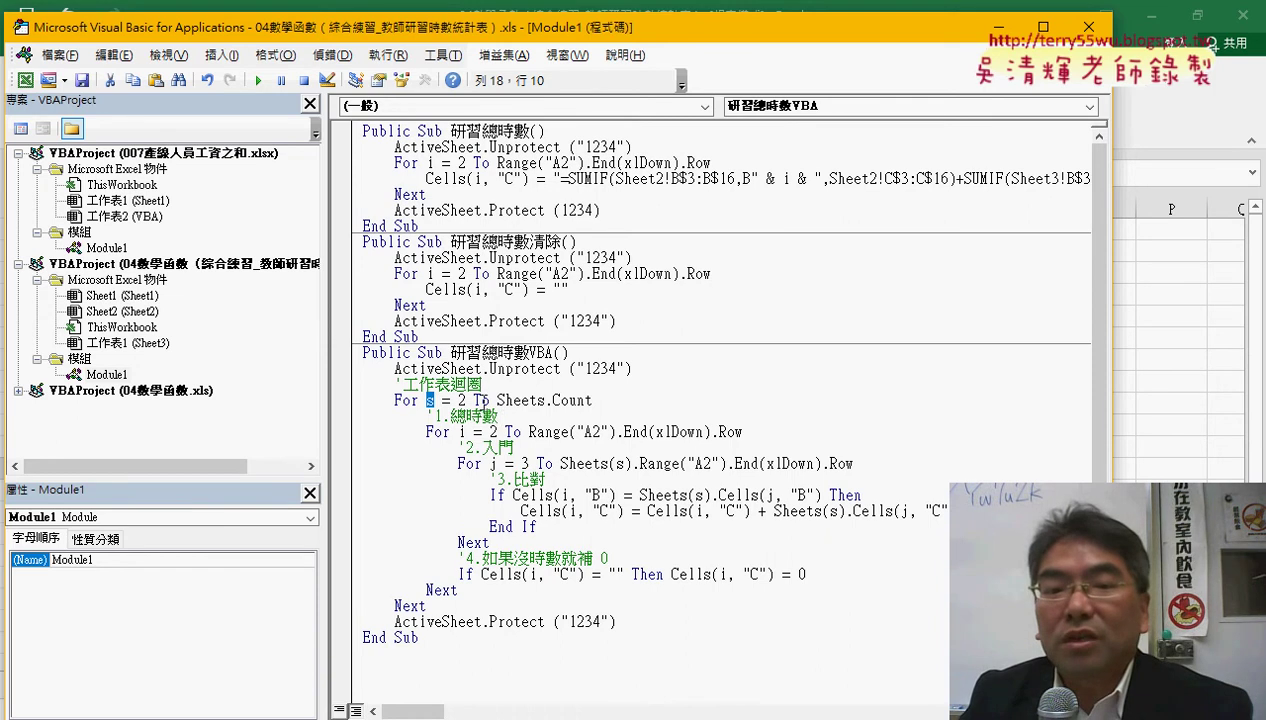
{"action": "left_click_drag", "start_coordinate": [497, 400], "coordinate": [620, 403]}
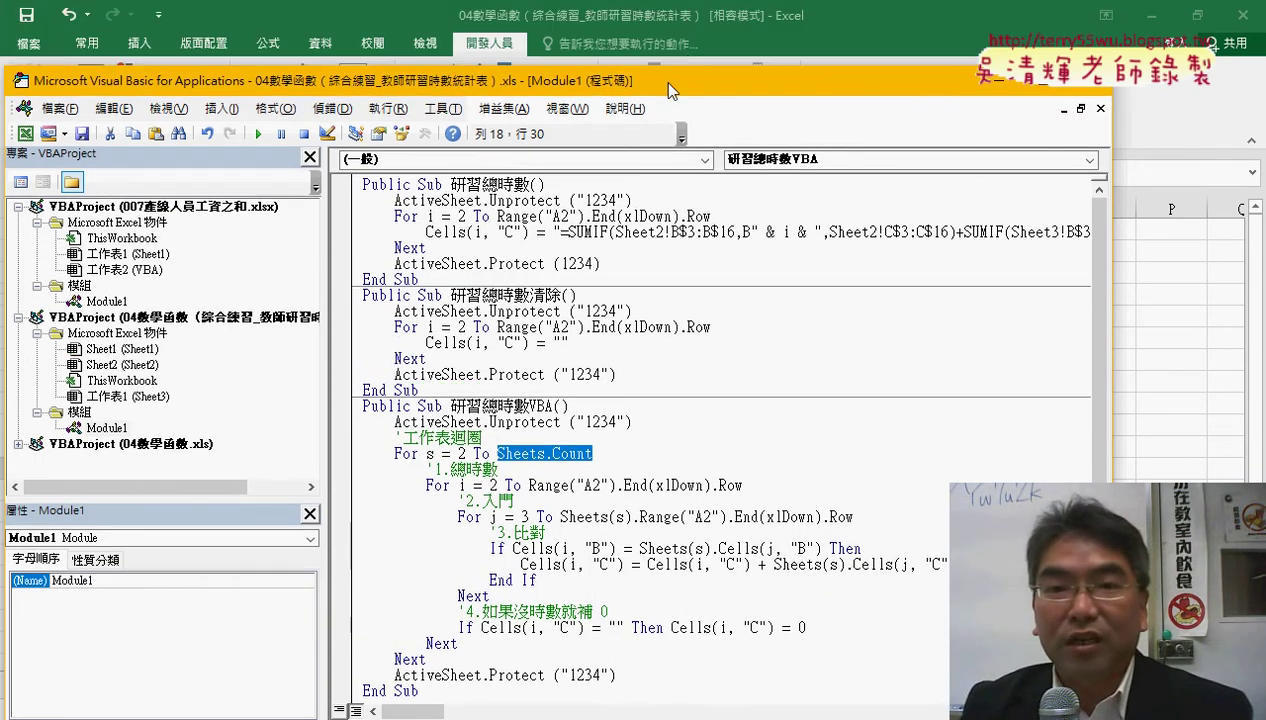
{"action": "left_click_drag", "start_coordinate": [700, 33], "coordinate": [828, 21]}
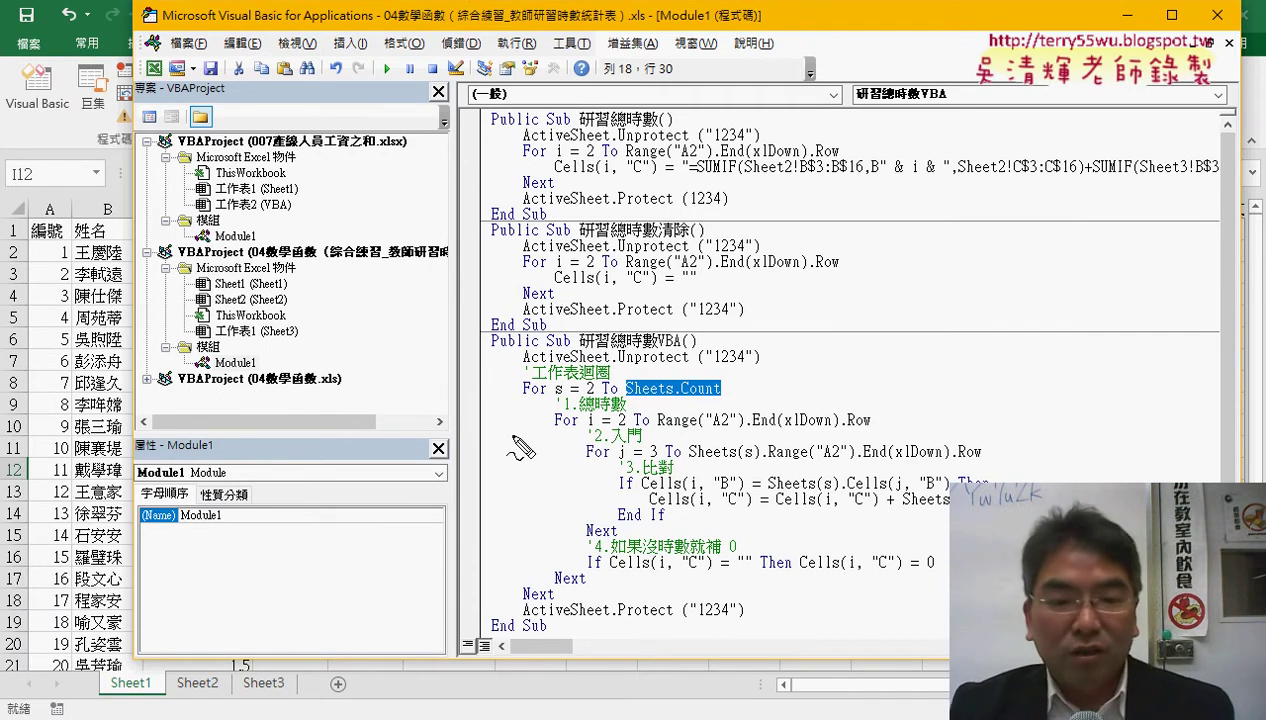
{"action": "left_click_drag", "start_coordinate": [627, 397], "coordinate": [727, 394]}
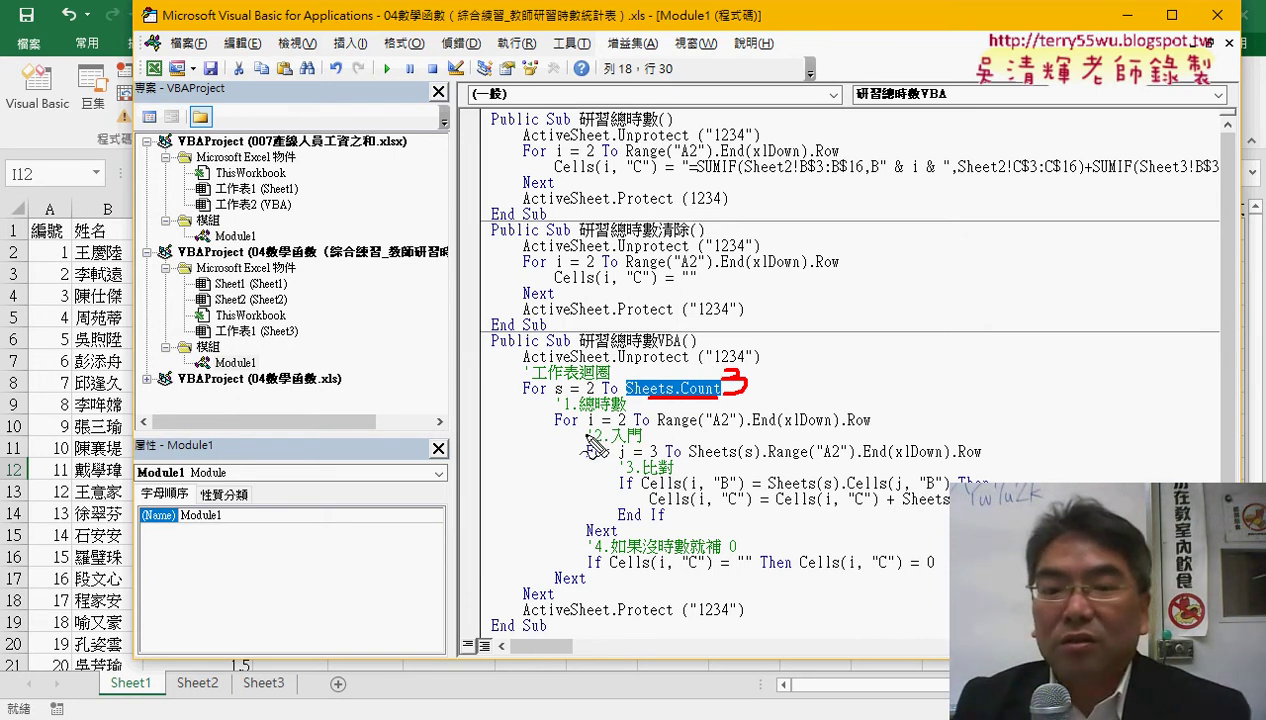
{"action": "left_click_drag", "start_coordinate": [584, 427], "coordinate": [600, 424]}
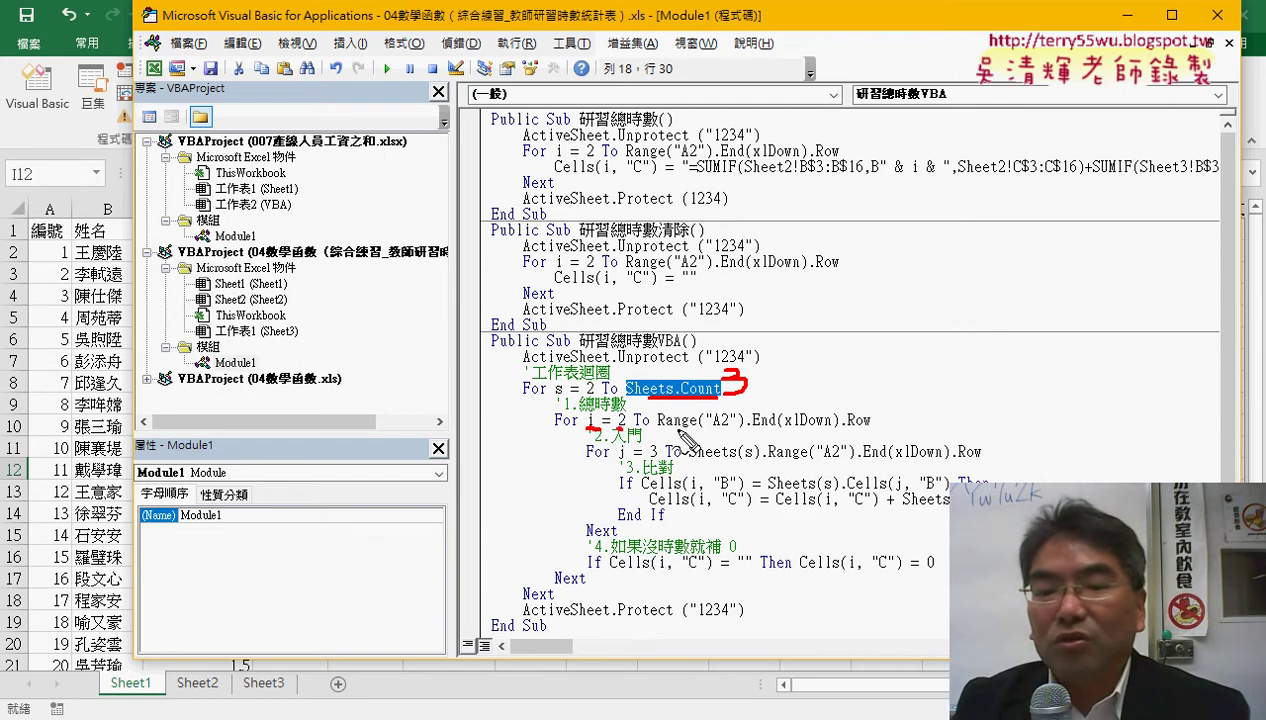
{"action": "left_click_drag", "start_coordinate": [678, 428], "coordinate": [764, 428]}
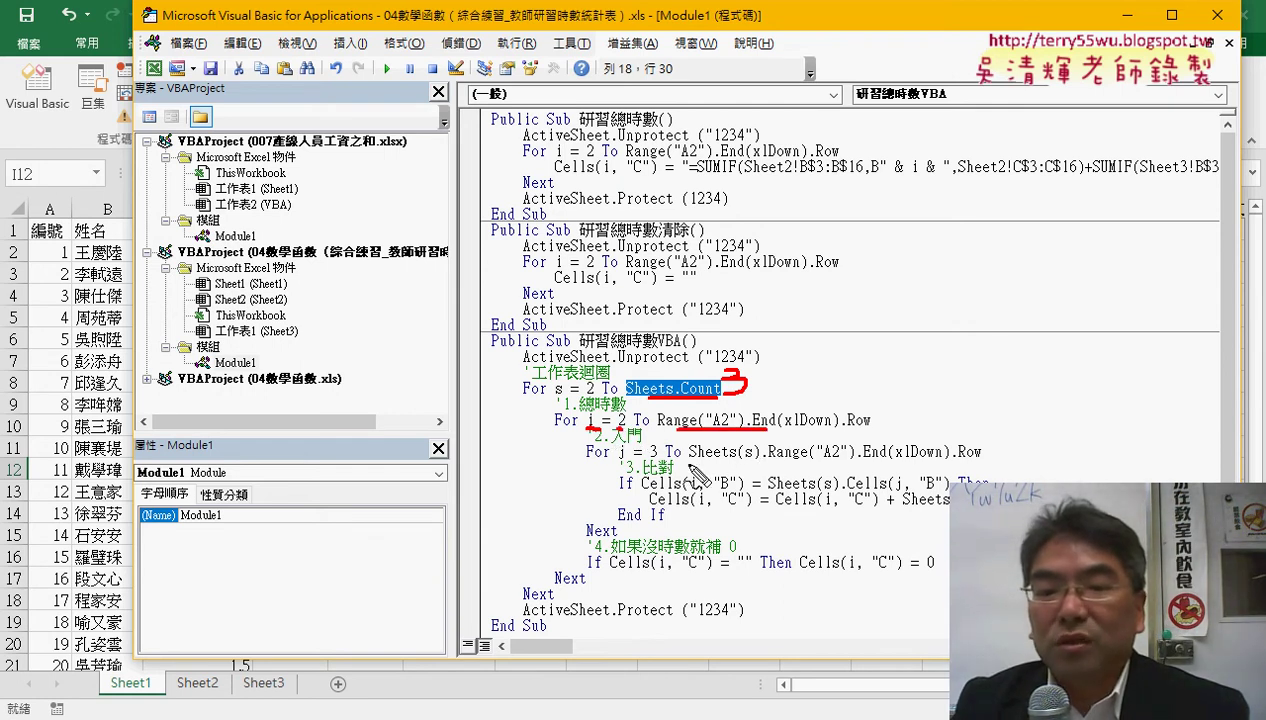
{"action": "left_click_drag", "start_coordinate": [618, 463], "coordinate": [895, 464]}
{"action": "left_click_drag", "start_coordinate": [646, 490], "coordinate": [742, 490]}
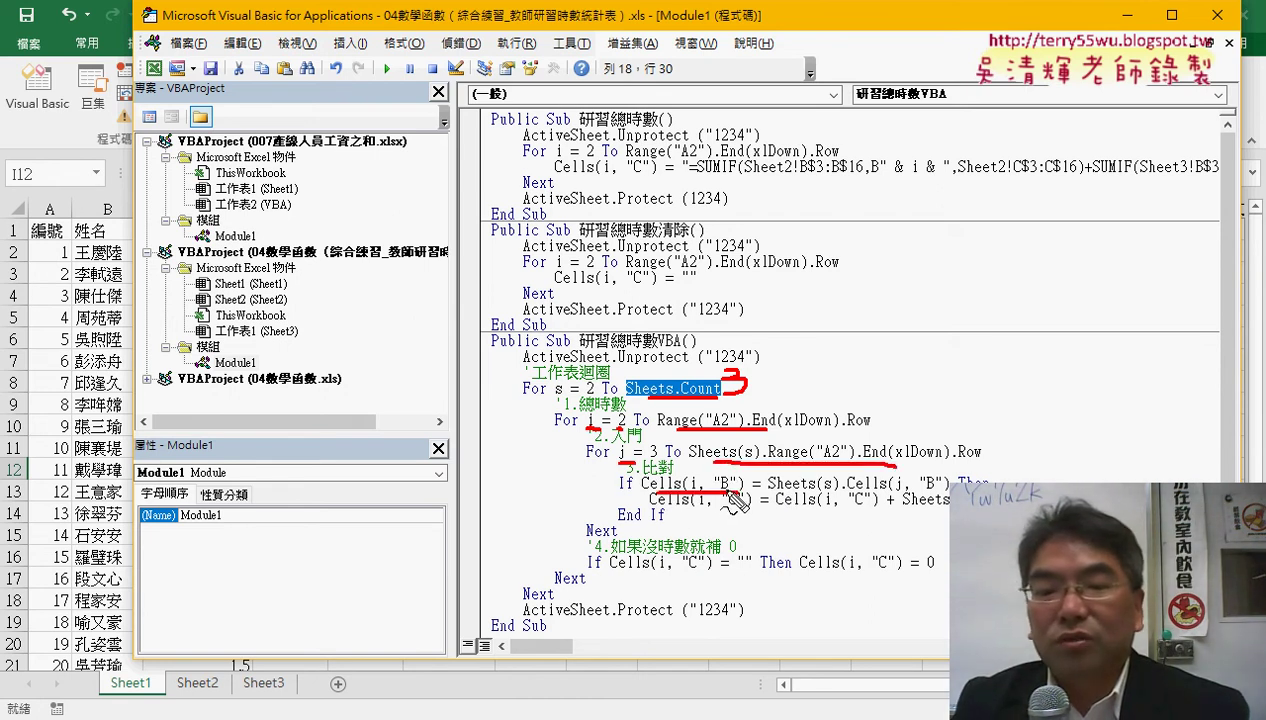
{"action": "left_click_drag", "start_coordinate": [76, 268], "coordinate": [126, 270]}
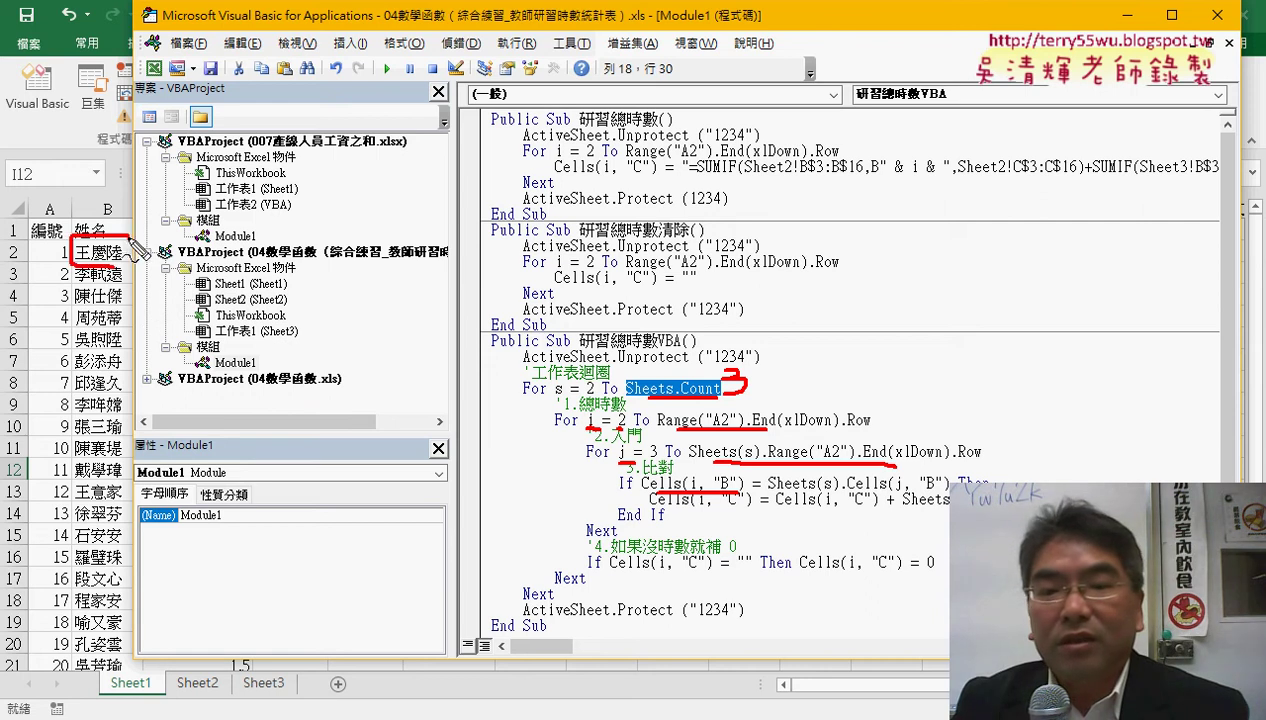
{"action": "left_click_drag", "start_coordinate": [770, 489], "coordinate": [948, 489]}
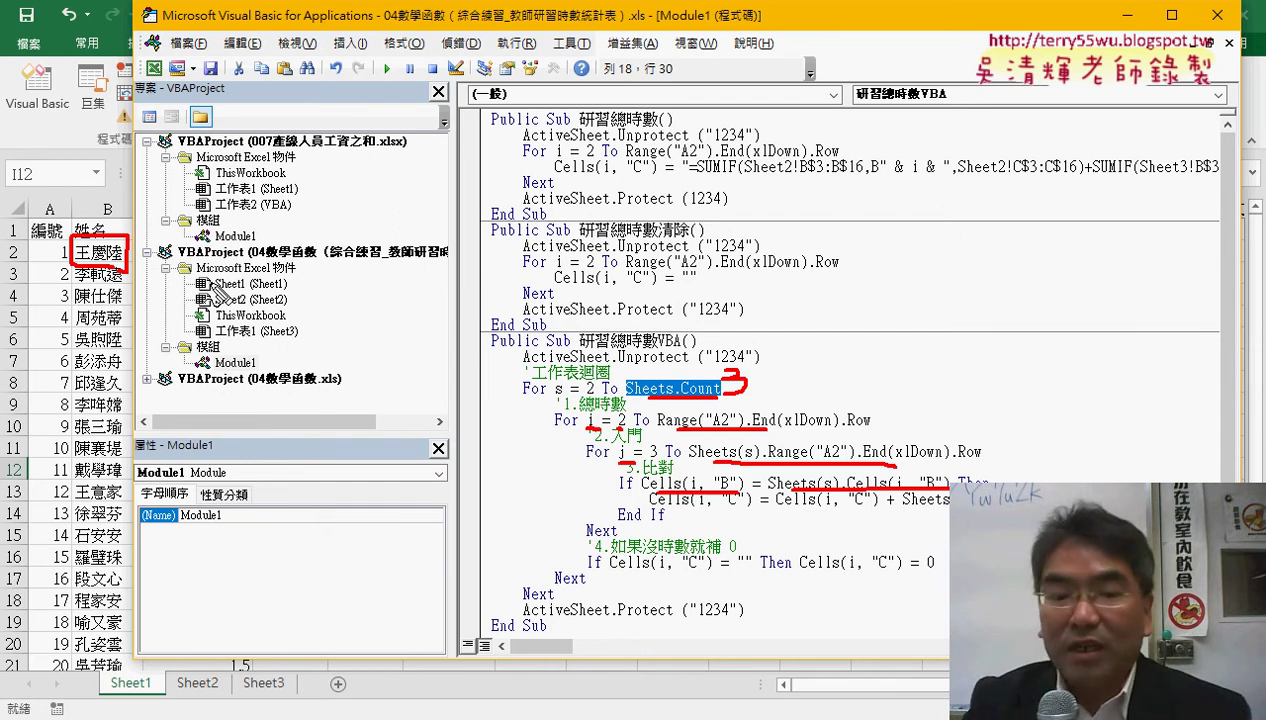
{"action": "key", "text": "Escape"}
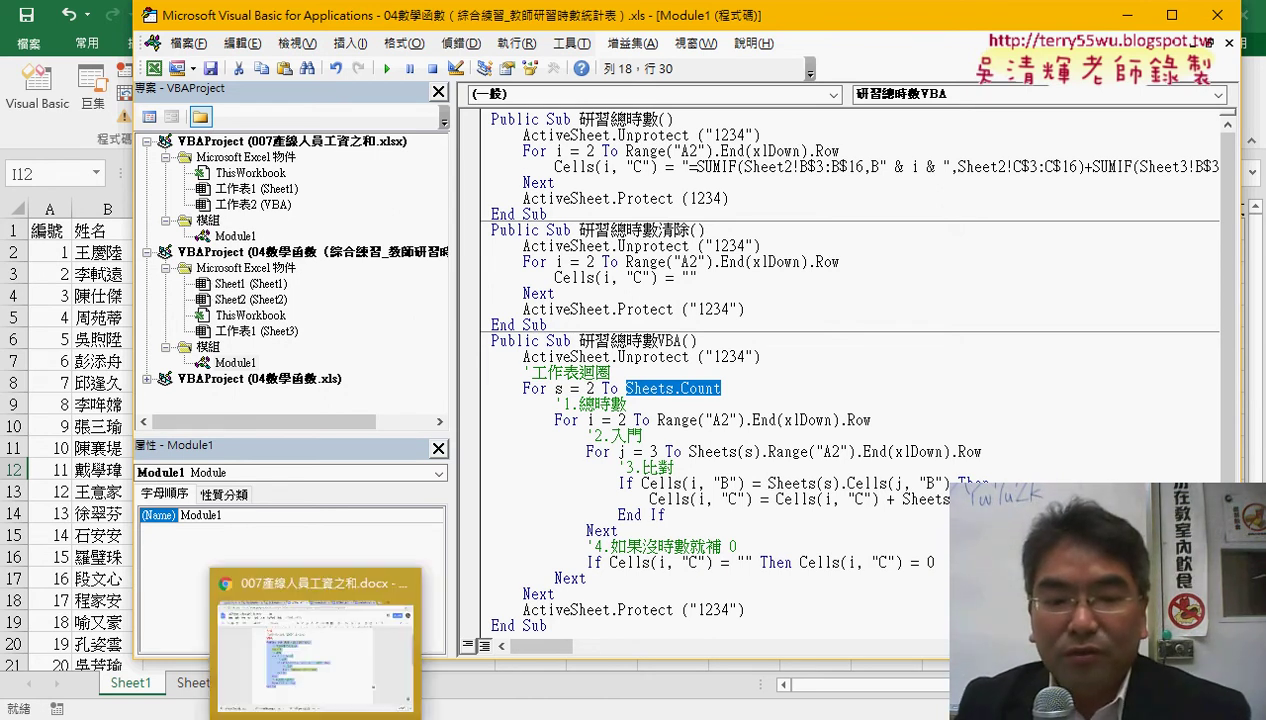
Select the whole 研習總時數VBA procedure in the 04數學函數程式碼 document.
{"action": "left_click", "coordinate": [318, 625]}
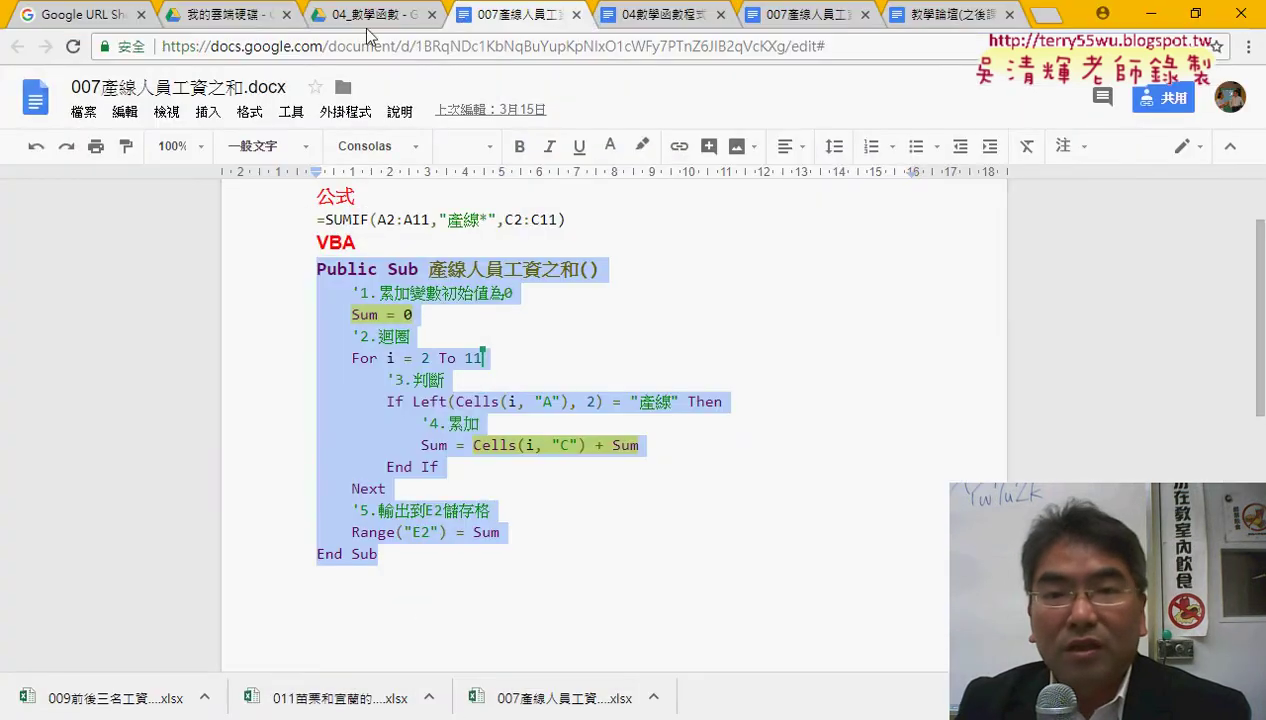
{"action": "left_click", "coordinate": [640, 15]}
{"action": "left_click_drag", "start_coordinate": [248, 282], "coordinate": [471, 285]}
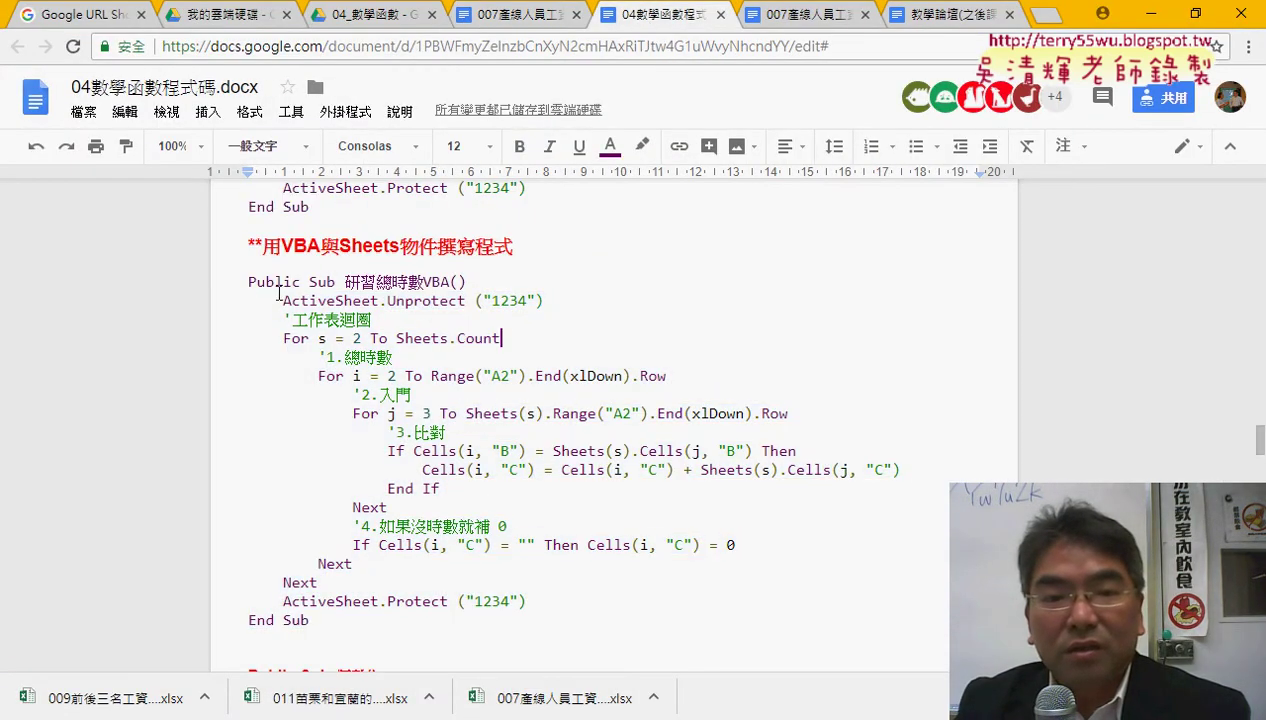
{"action": "left_click_drag", "start_coordinate": [339, 621], "coordinate": [239, 283]}
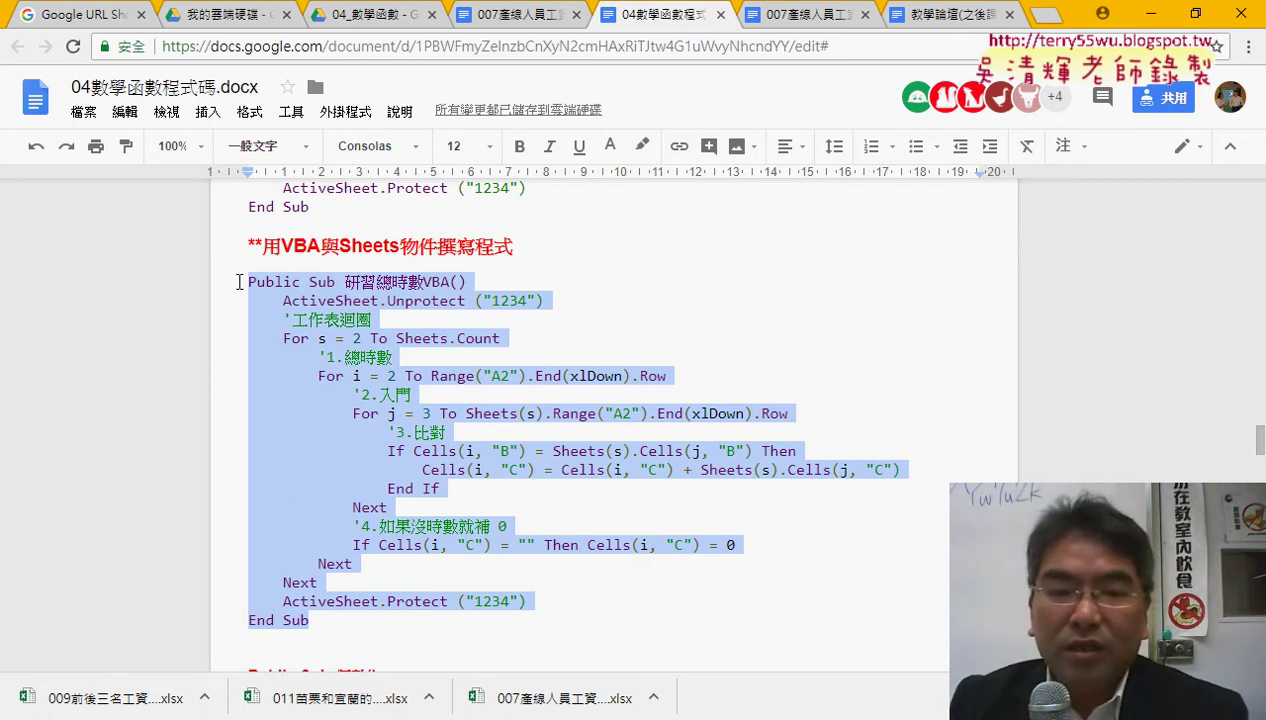
{"action": "scroll", "coordinate": [787, 484], "scroll_direction": "down", "scroll_amount": 1}
{"action": "scroll", "coordinate": [787, 484], "scroll_direction": "down", "scroll_amount": 2}
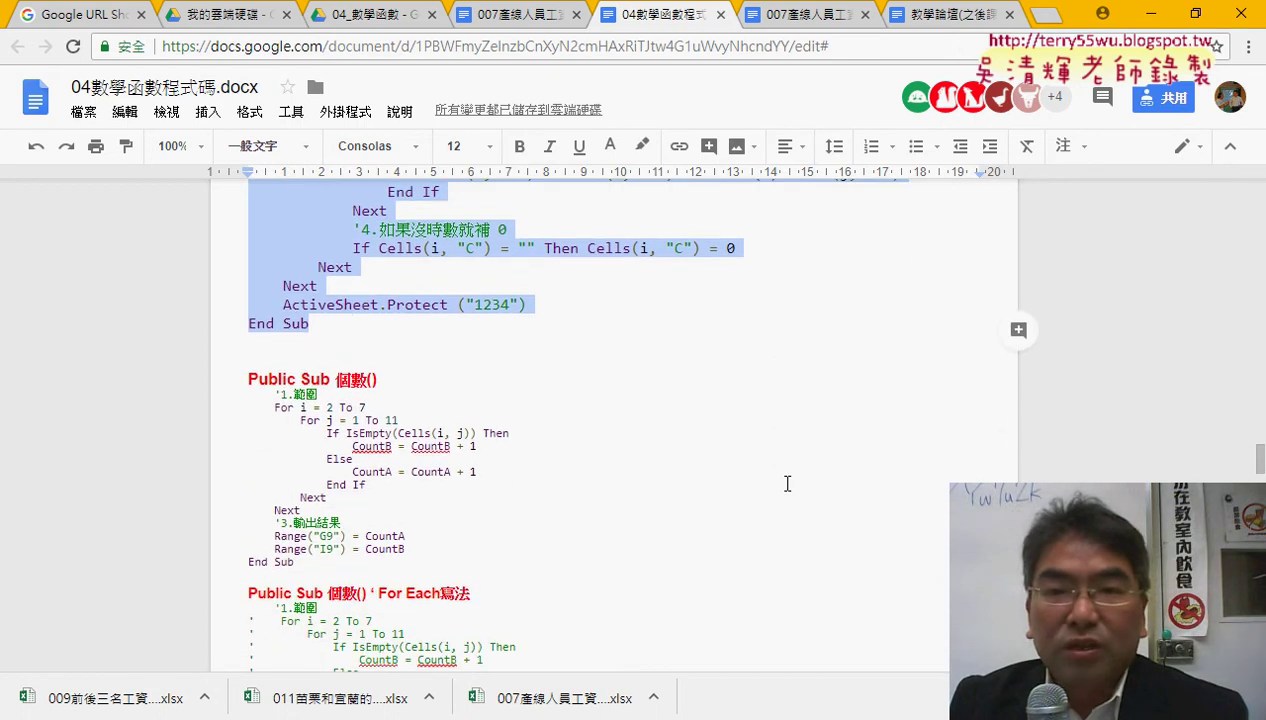
{"action": "left_click", "coordinate": [358, 15]}
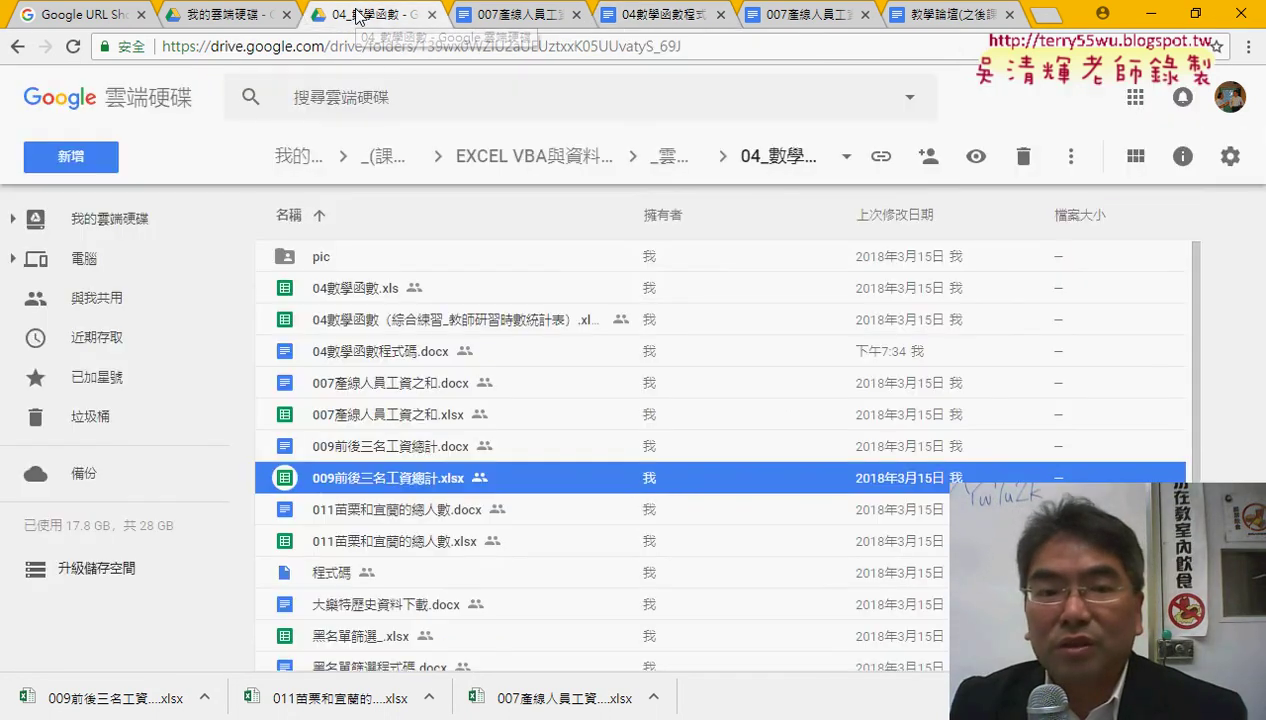
Go into the 04_數學函數 folder and select 007產線人員工資之和.xlsx.
{"action": "left_click", "coordinate": [686, 160]}
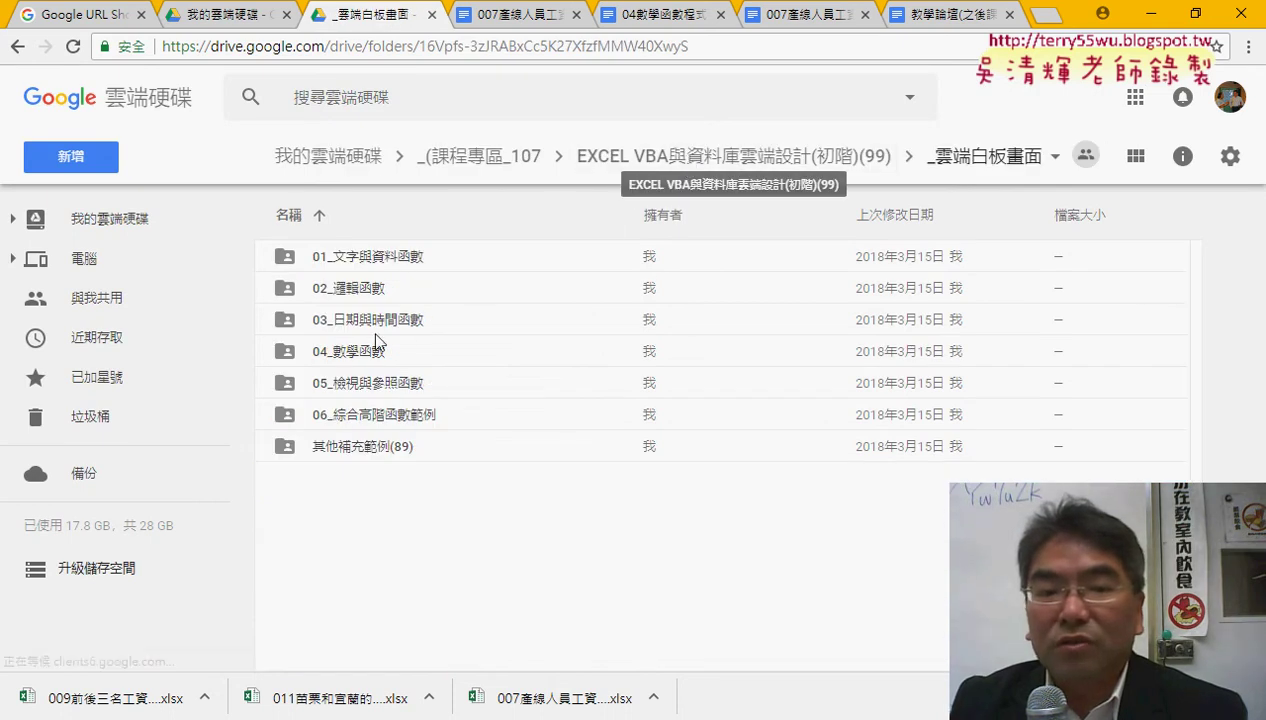
{"action": "double_click", "coordinate": [348, 352]}
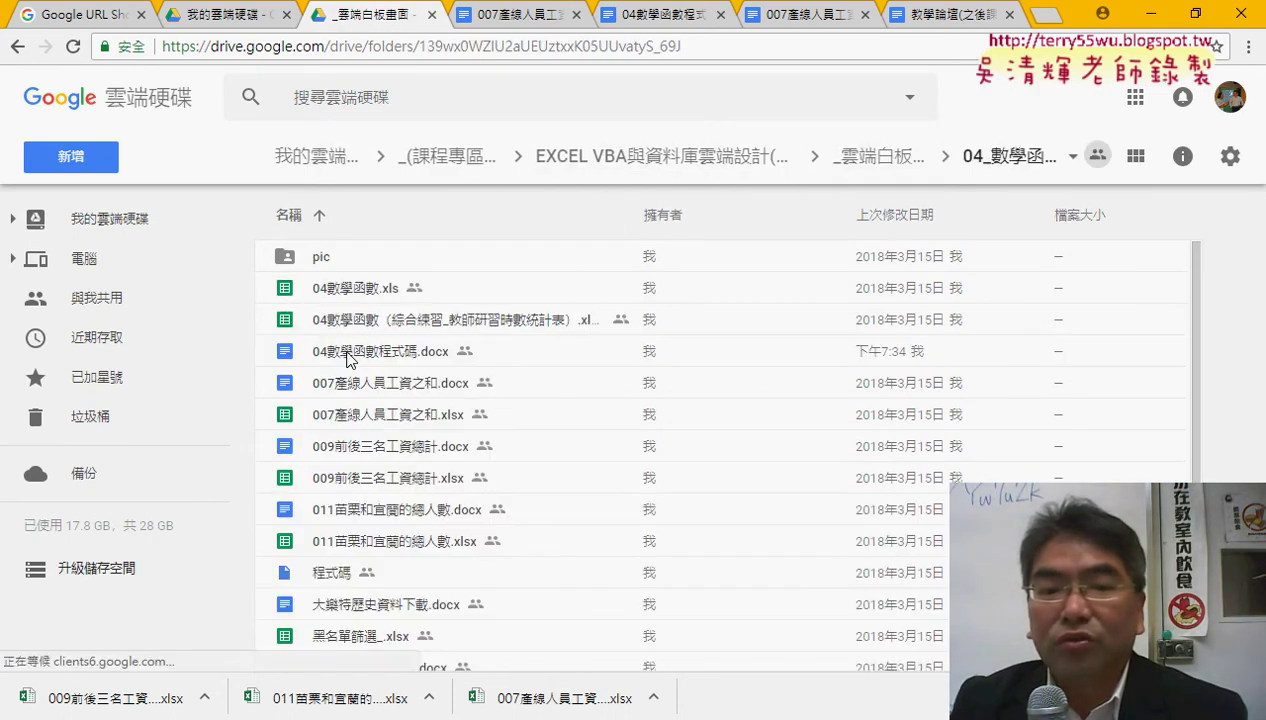
{"action": "left_click", "coordinate": [340, 415]}
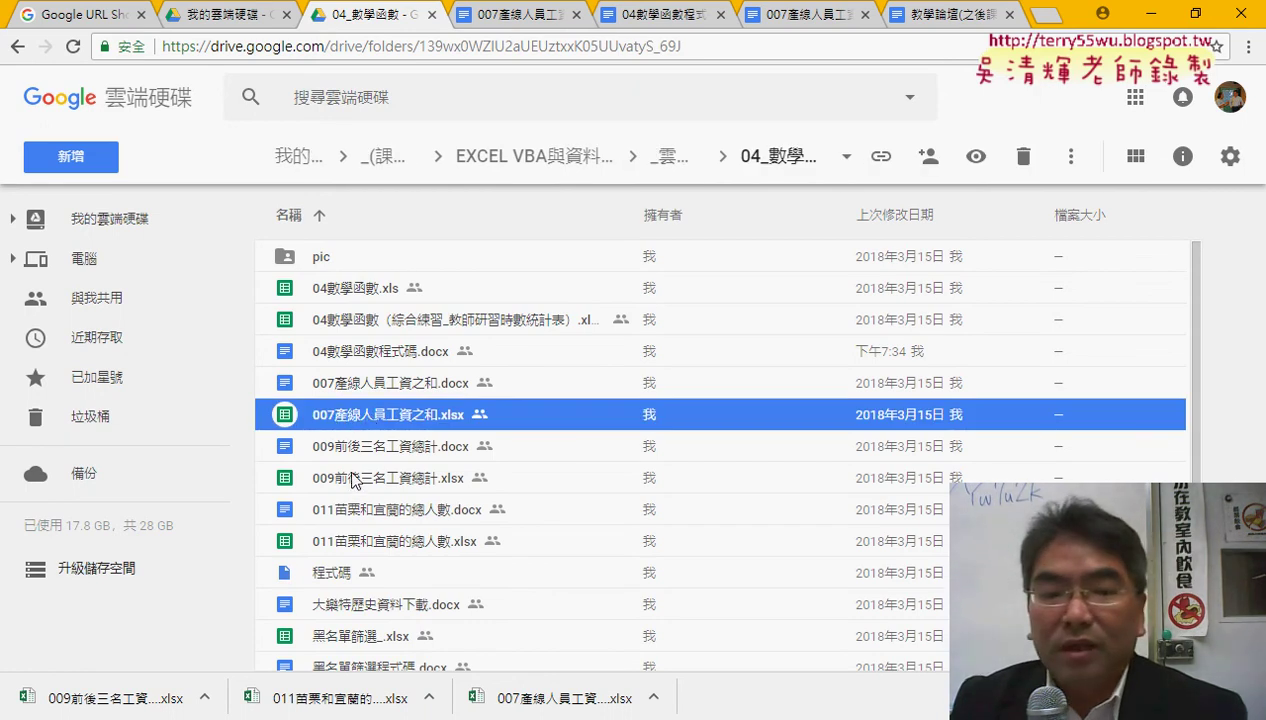
{"action": "left_click", "coordinate": [353, 479]}
{"action": "left_click", "coordinate": [352, 544]}
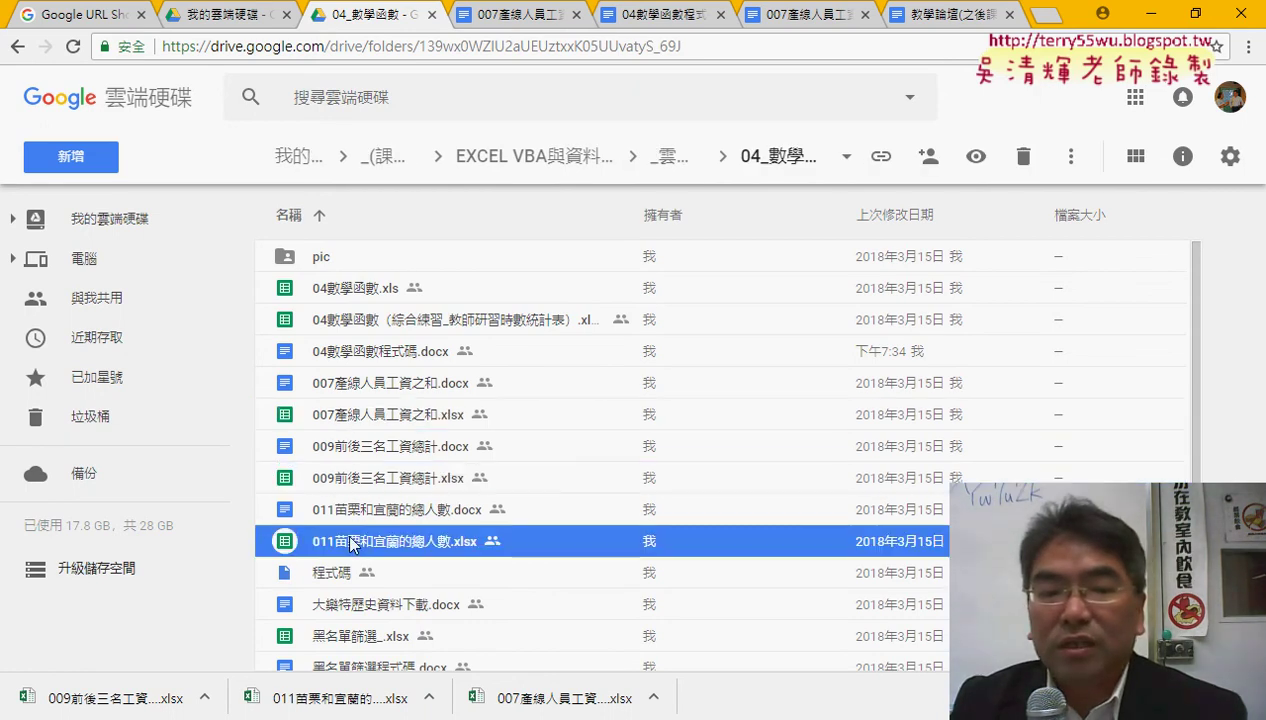
{"action": "left_click", "coordinate": [353, 424]}
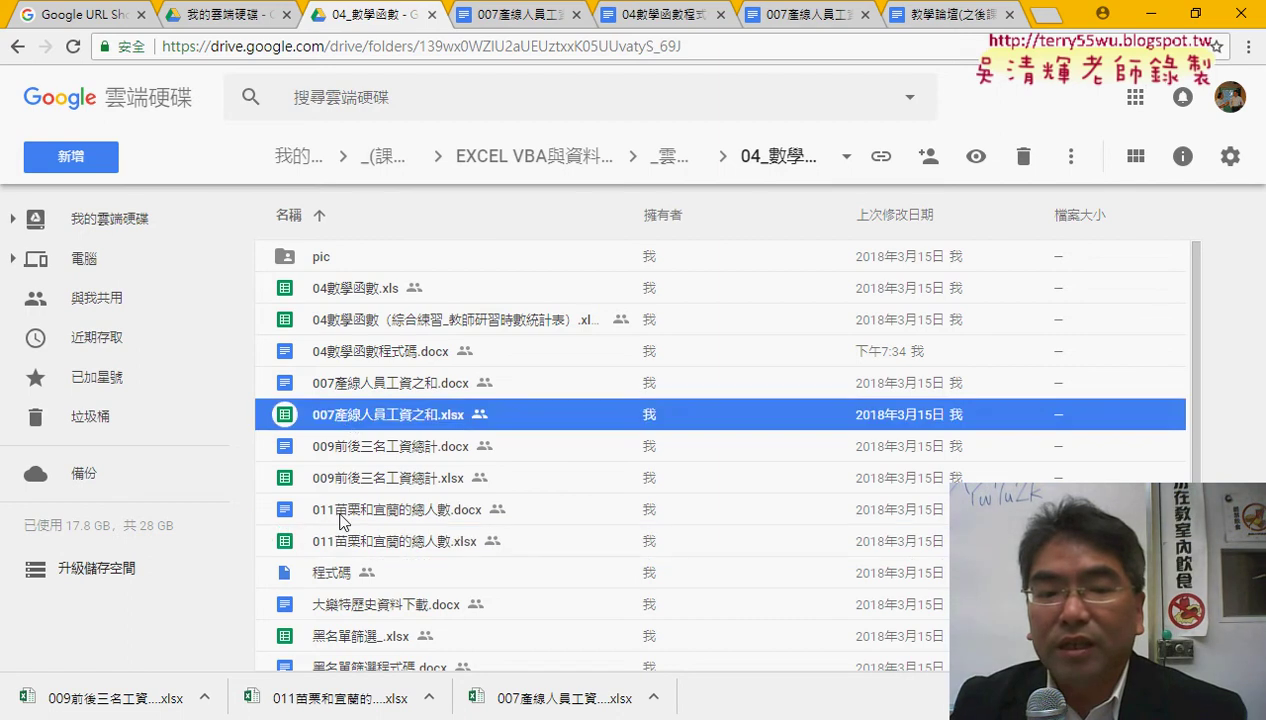
{"action": "left_click", "coordinate": [343, 546]}
{"action": "left_click", "coordinate": [288, 422]}
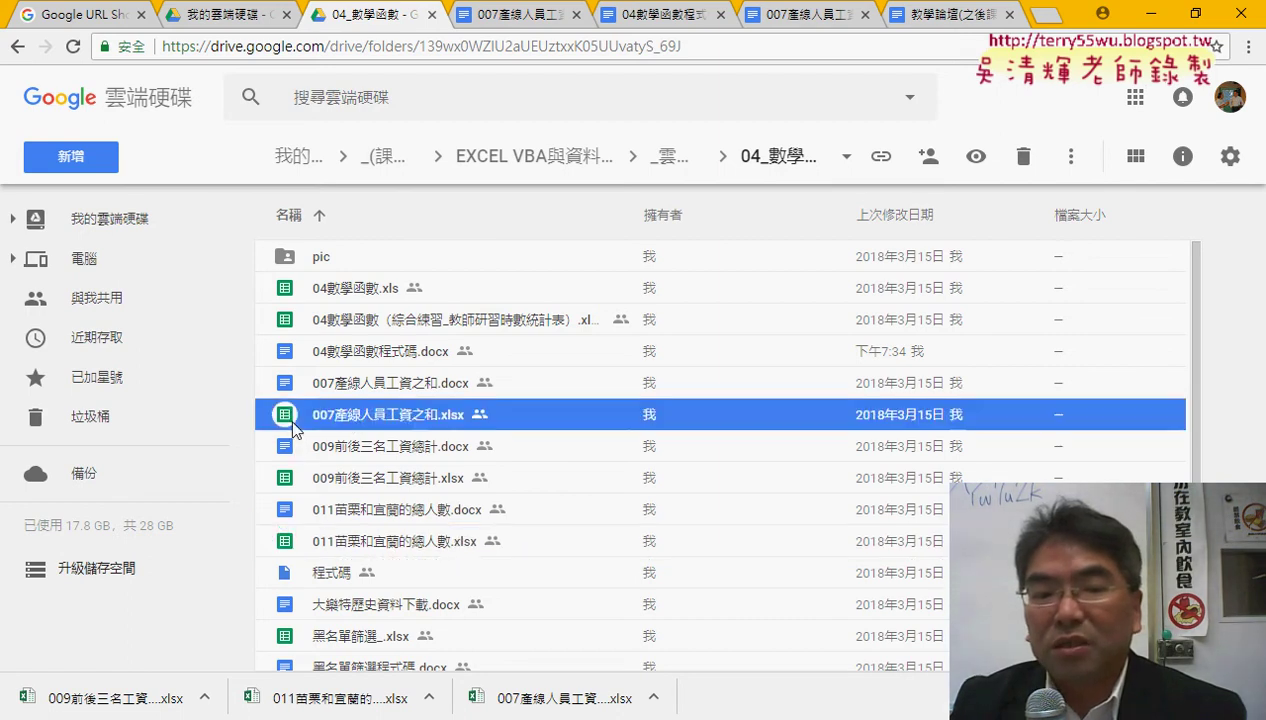
{"action": "right_click", "coordinate": [350, 425]}
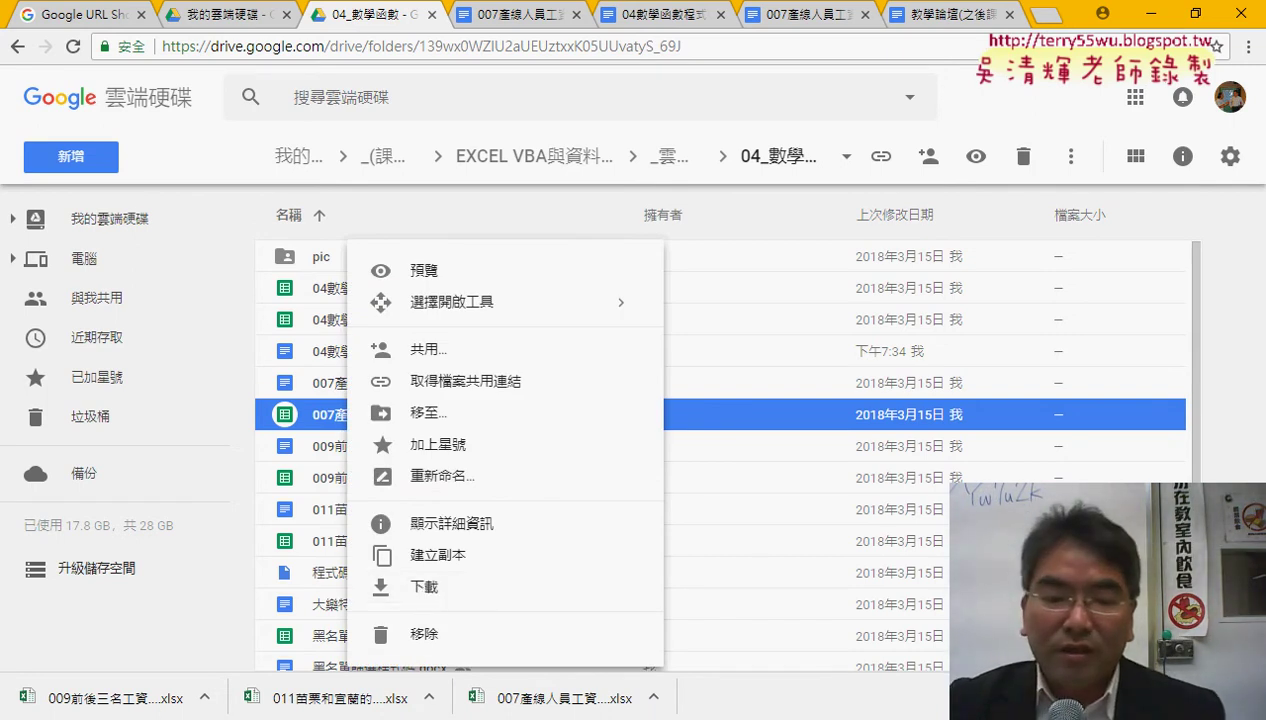
Bring the 007產線人員工資之和 workbook to the front in Excel.
{"action": "left_click", "coordinate": [428, 719]}
{"action": "left_click", "coordinate": [515, 660]}
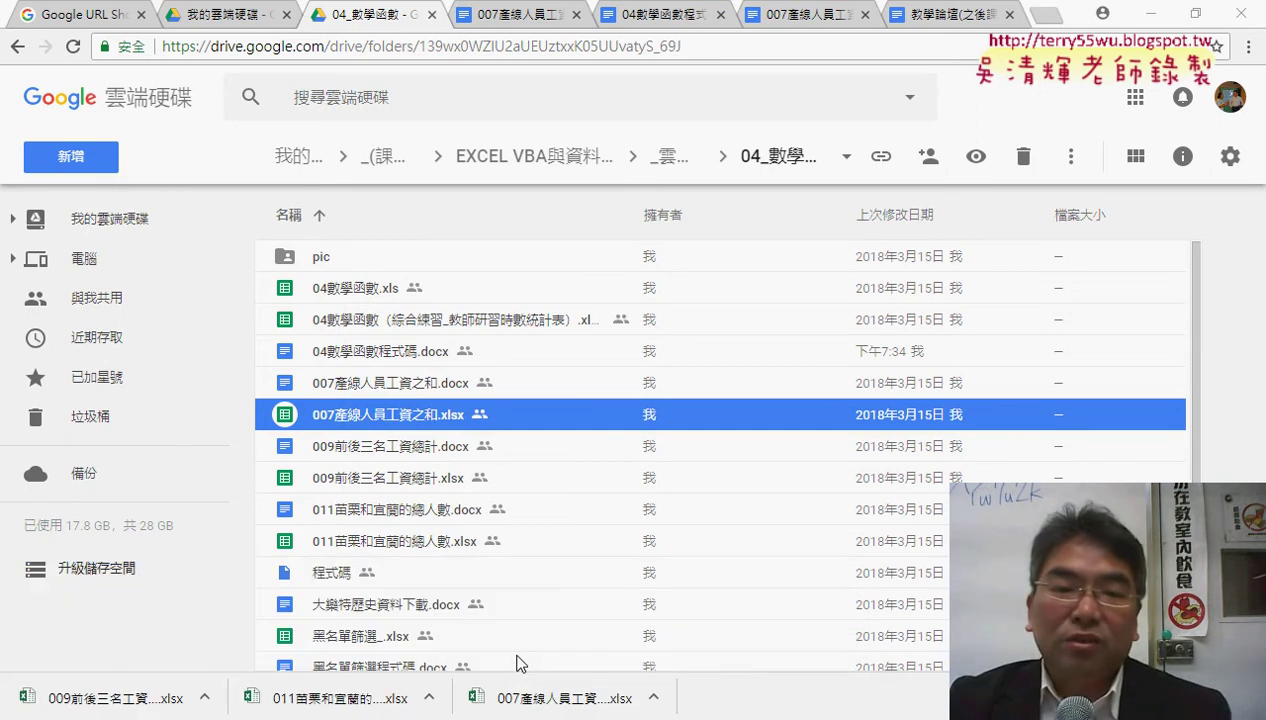
{"action": "left_click", "coordinate": [330, 538]}
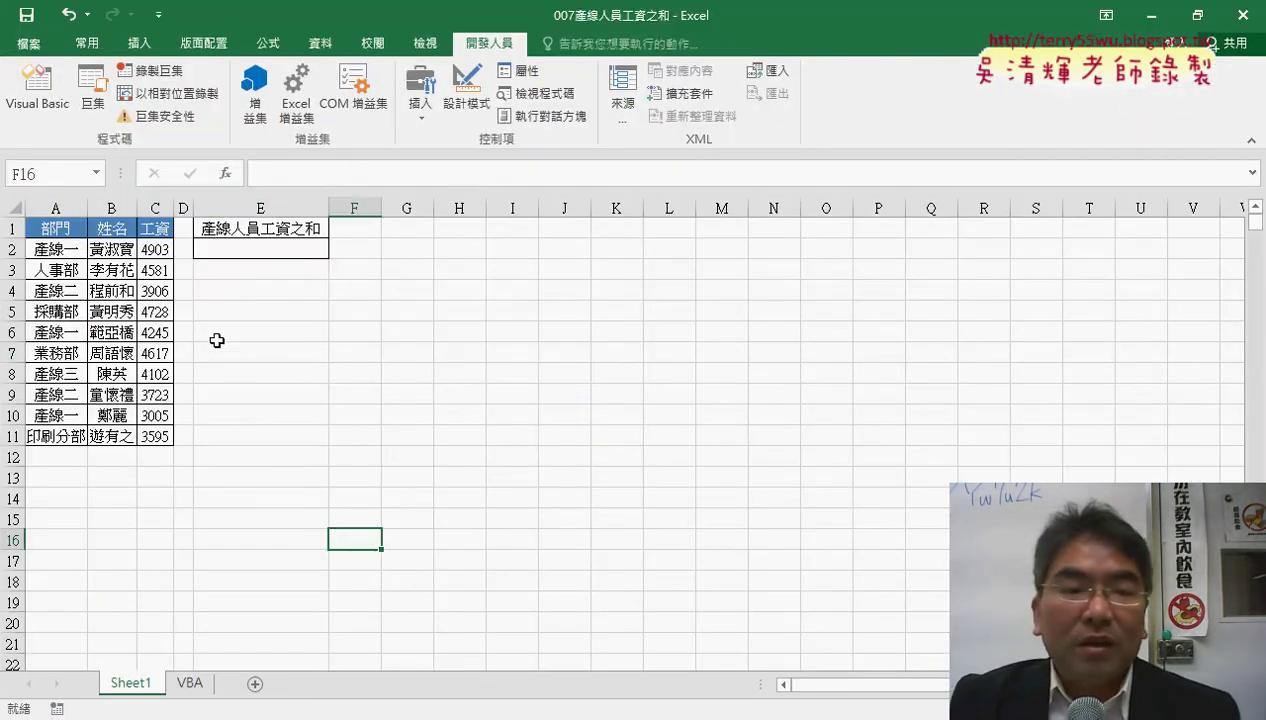
{"action": "left_click", "coordinate": [257, 245]}
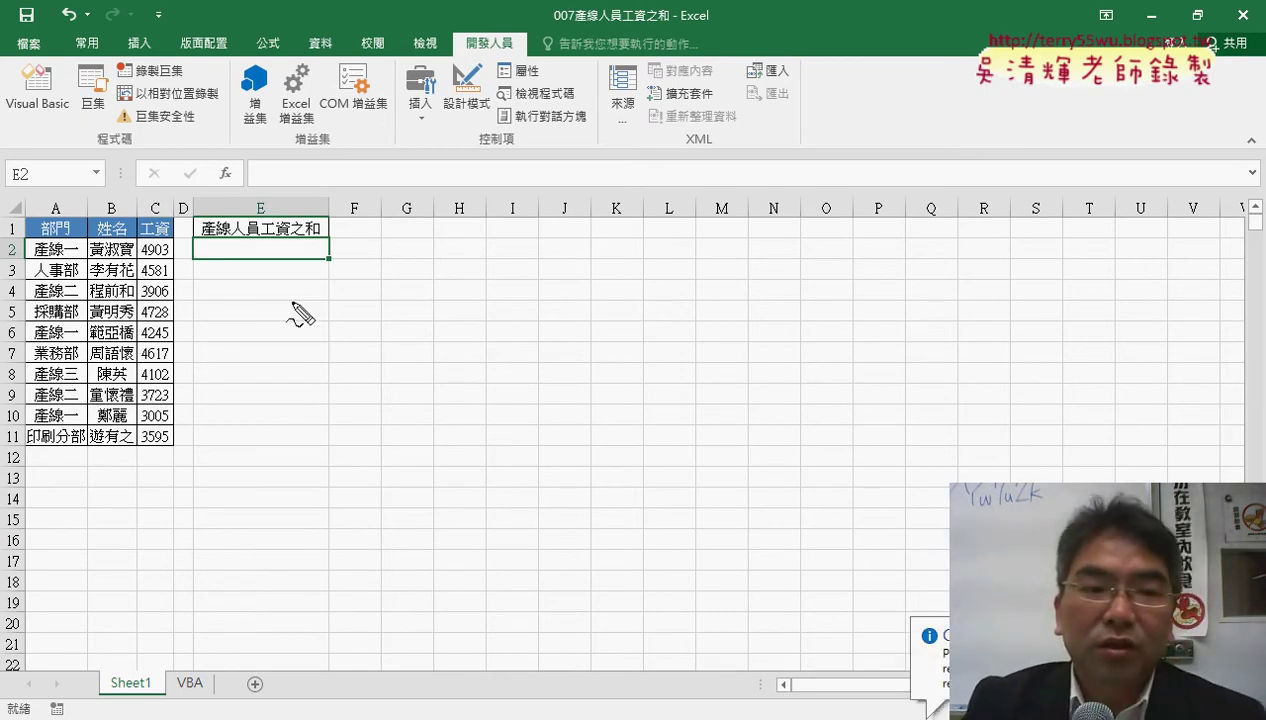
{"action": "mouse_move", "coordinate": [52, 214]}
{"action": "left_mouse_down"}
{"action": "mouse_move", "coordinate": [46, 230]}
{"action": "mouse_move", "coordinate": [80, 257]}
{"action": "left_mouse_up"}
{"action": "left_click_drag", "start_coordinate": [36, 299], "coordinate": [78, 300]}
{"action": "left_click_drag", "start_coordinate": [36, 381], "coordinate": [80, 381]}
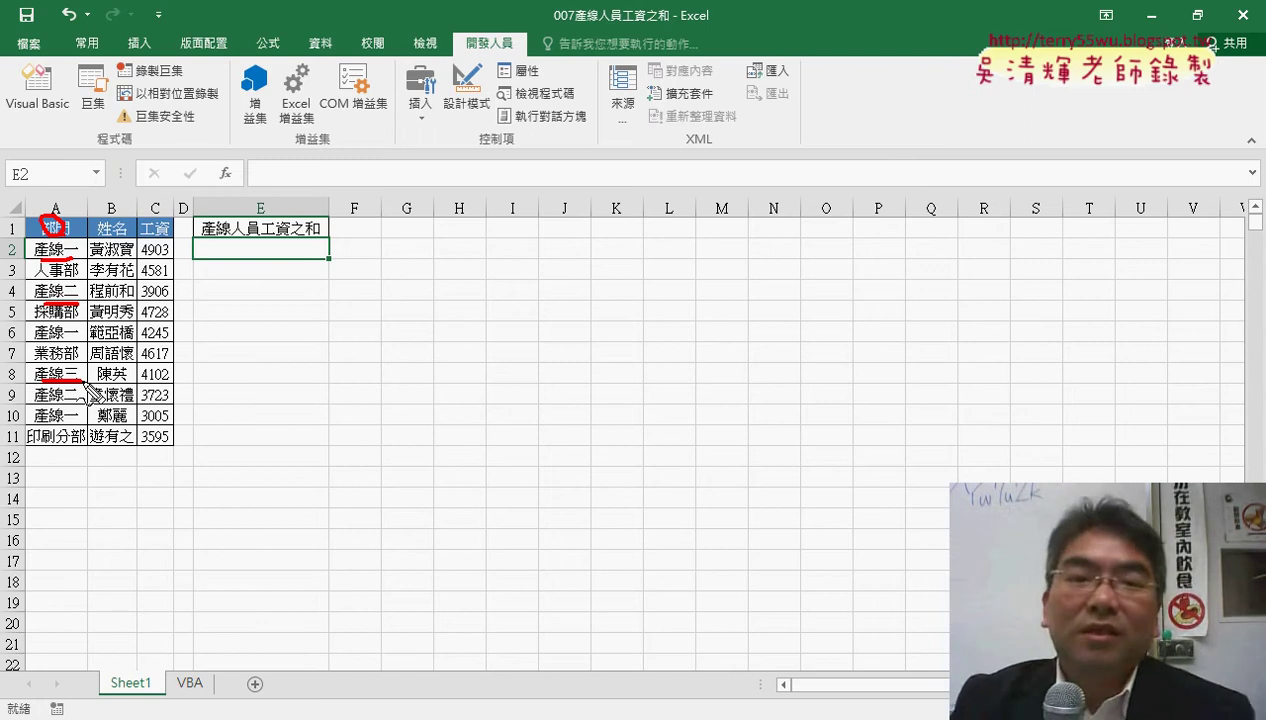
{"action": "mouse_move", "coordinate": [421, 238]}
{"action": "left_mouse_down"}
{"action": "mouse_move", "coordinate": [393, 278]}
{"action": "mouse_move", "coordinate": [426, 254]}
{"action": "mouse_move", "coordinate": [428, 288]}
{"action": "left_mouse_up"}
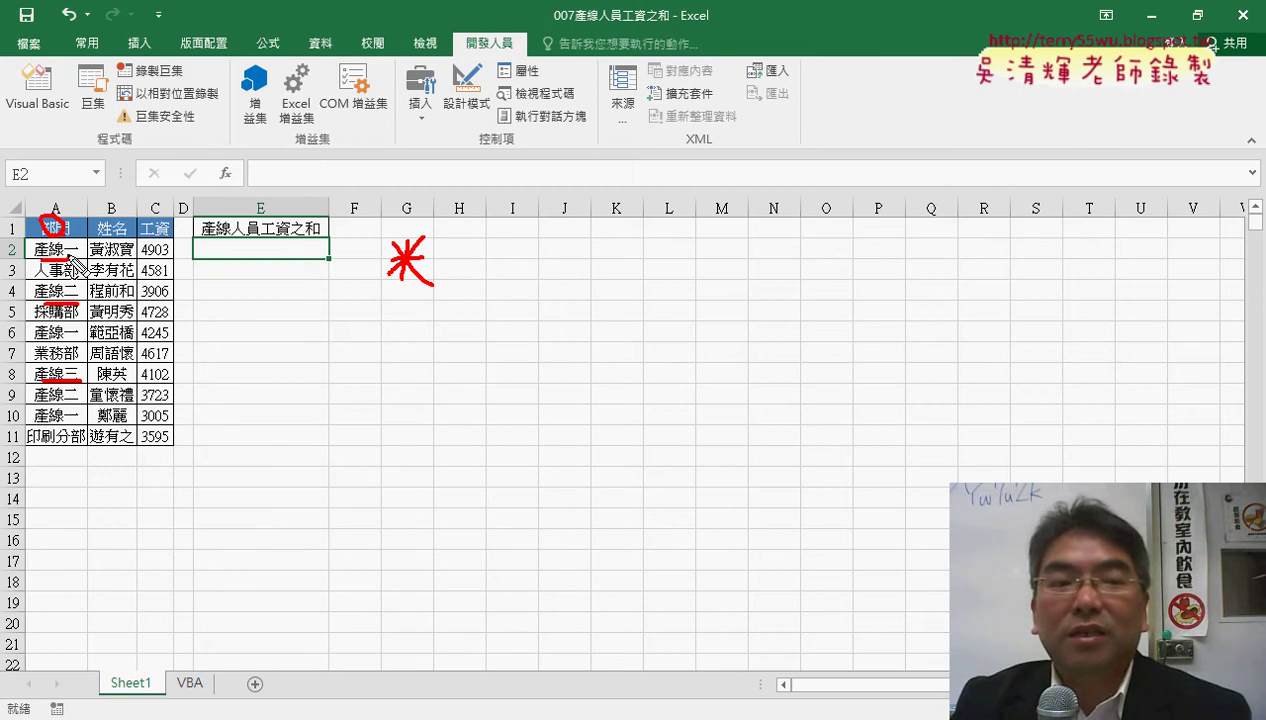
{"action": "mouse_move", "coordinate": [80, 240]}
{"action": "left_mouse_down"}
{"action": "mouse_move", "coordinate": [64, 258]}
{"action": "mouse_move", "coordinate": [82, 254]}
{"action": "left_mouse_up"}
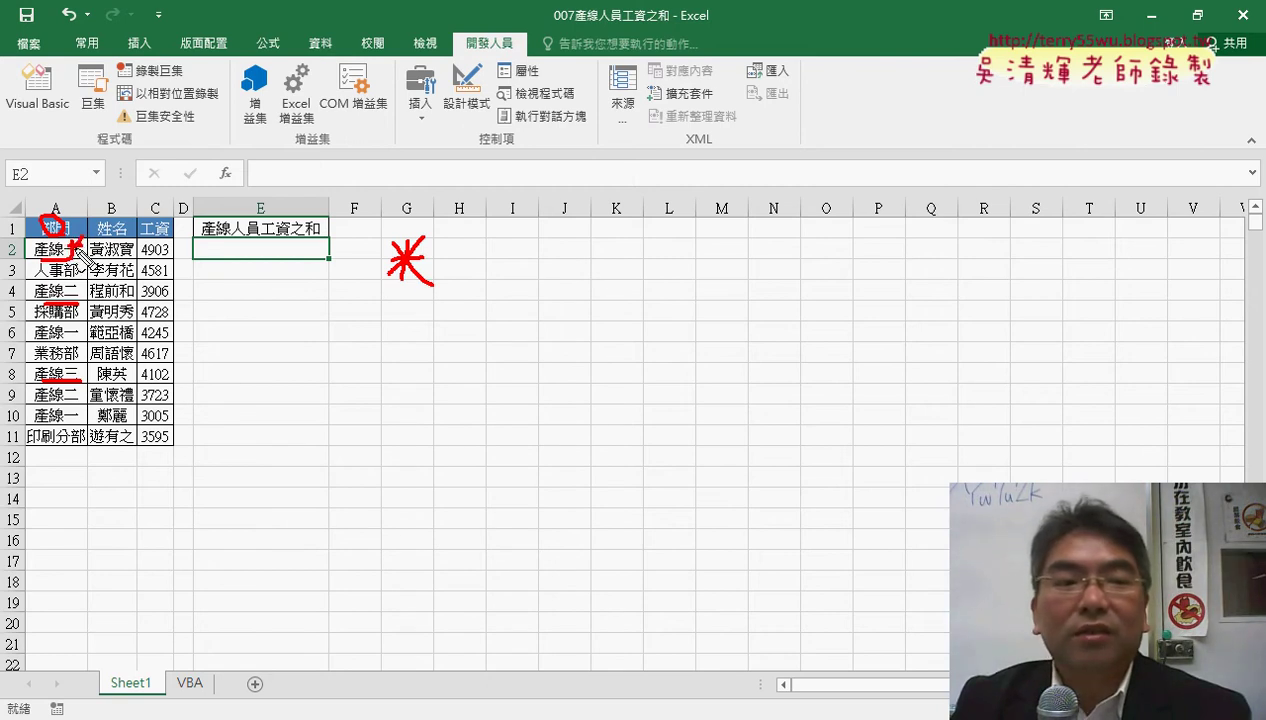
Insert SUMIF into E2 from the Recently Used function category.
{"action": "key", "text": "Escape"}
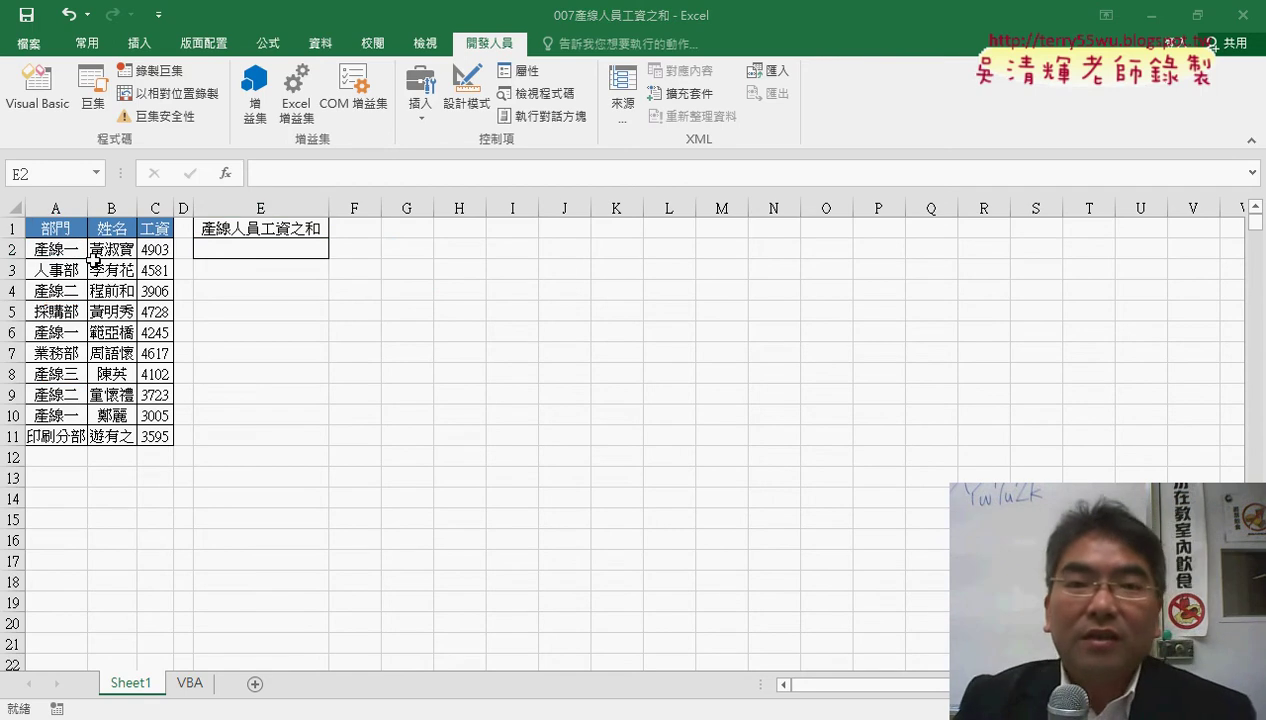
{"action": "left_click", "coordinate": [226, 173]}
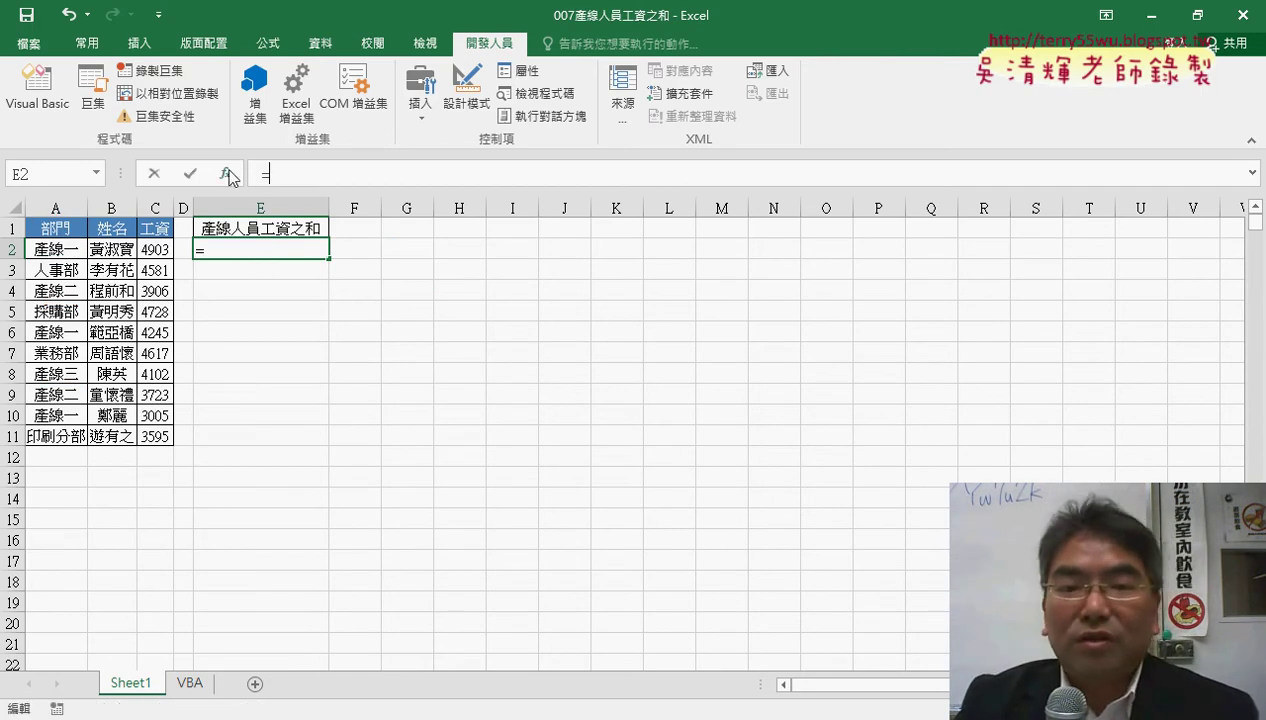
{"action": "left_click", "coordinate": [740, 250]}
{"action": "left_click", "coordinate": [612, 268]}
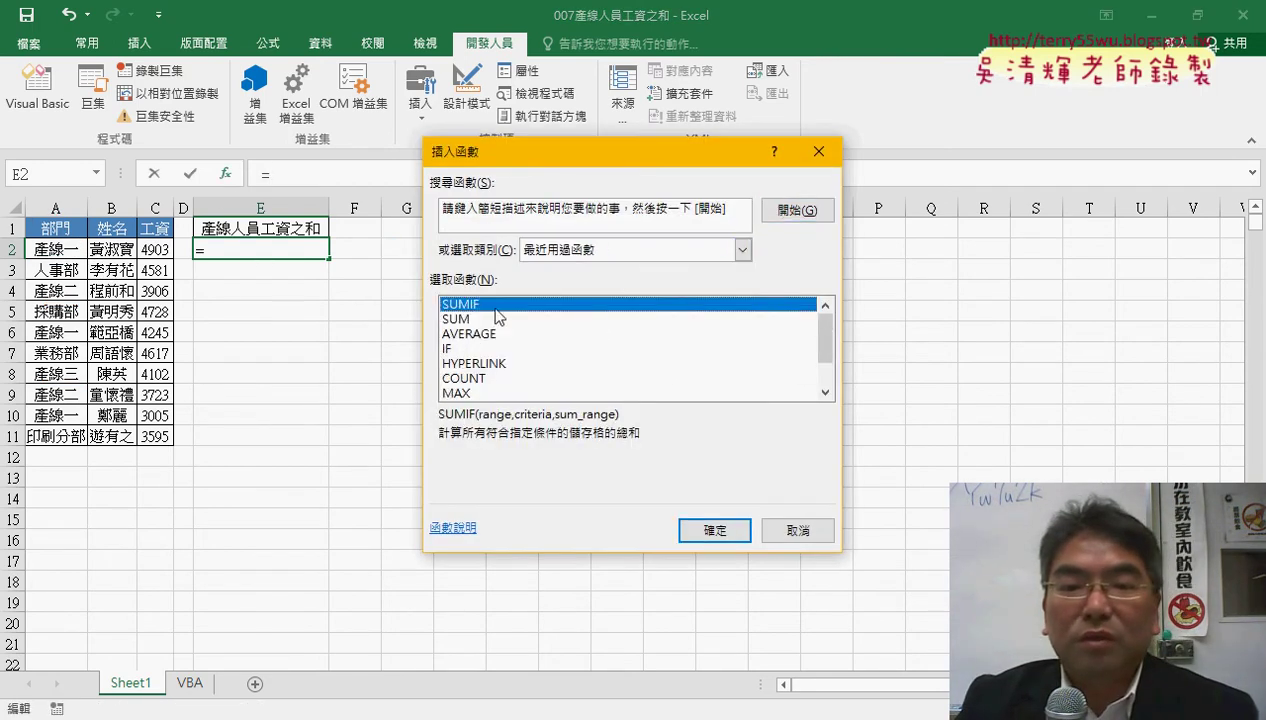
{"action": "double_click", "coordinate": [474, 305]}
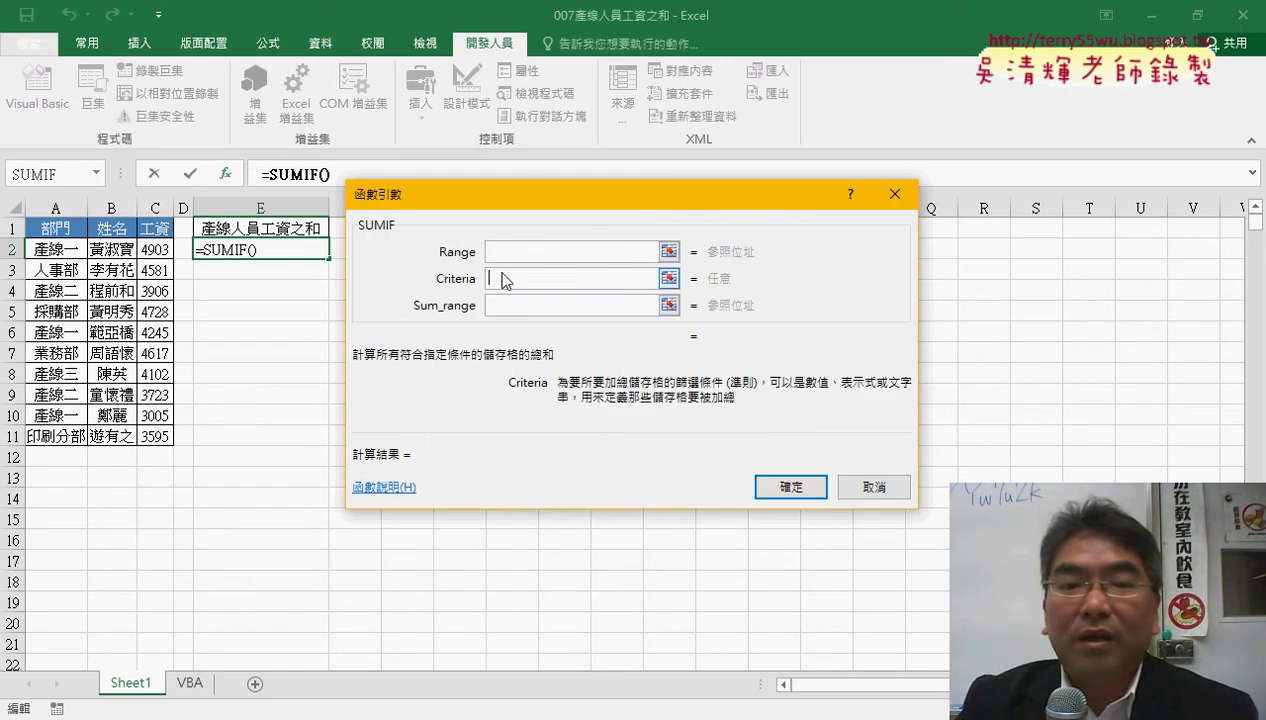
Set the SUMIF Range to A2:A11 and begin typing the 產線* criteria.
{"action": "left_click_drag", "start_coordinate": [55, 249], "coordinate": [55, 436]}
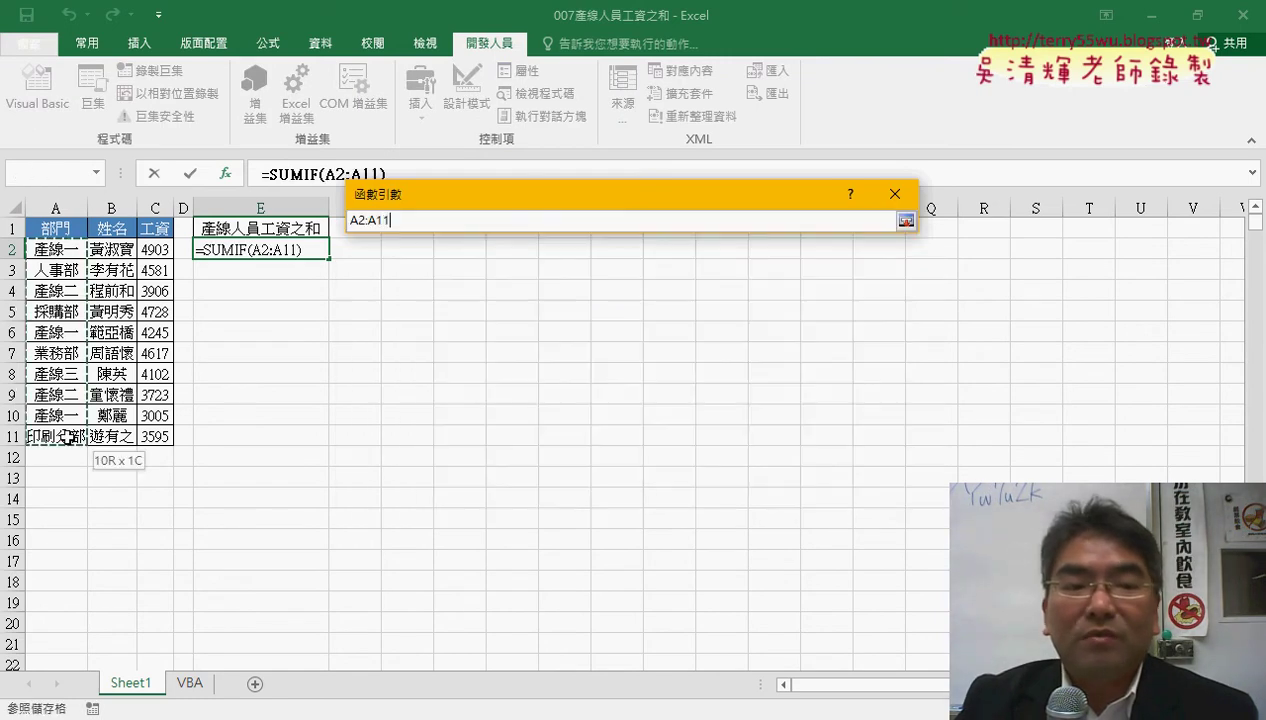
{"action": "left_click", "coordinate": [498, 280]}
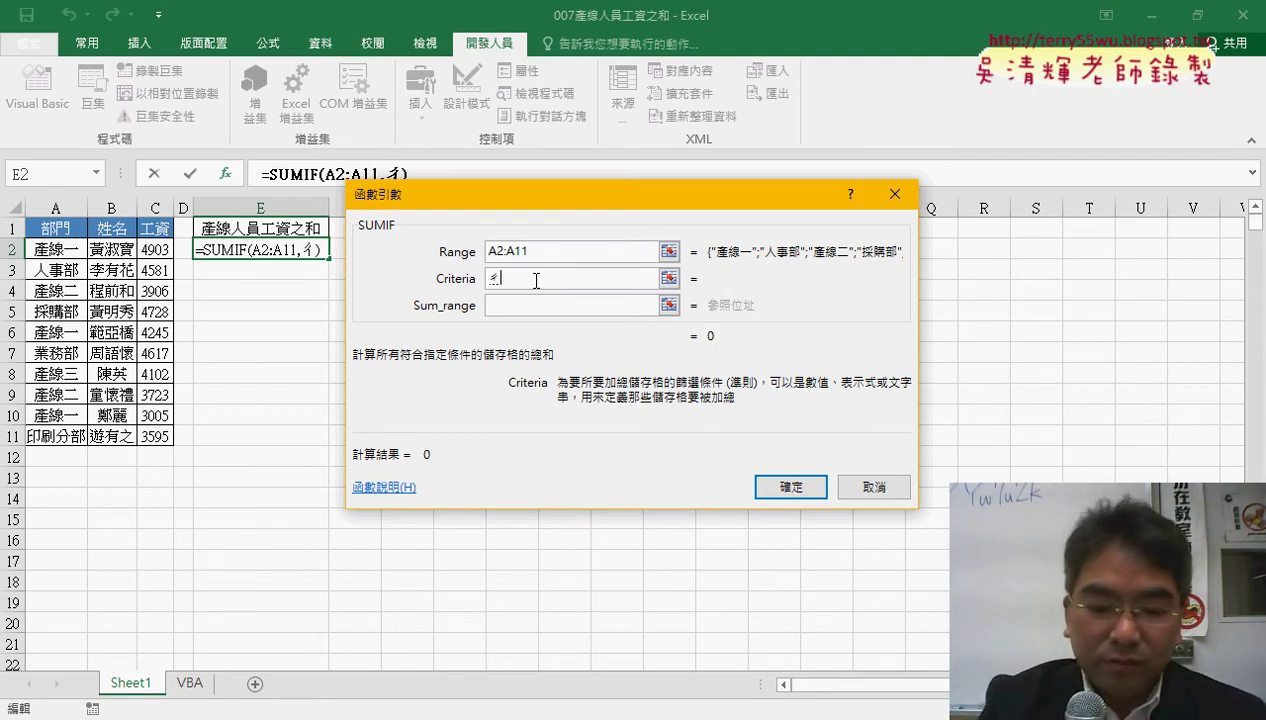
{"action": "type", "text": "產"}
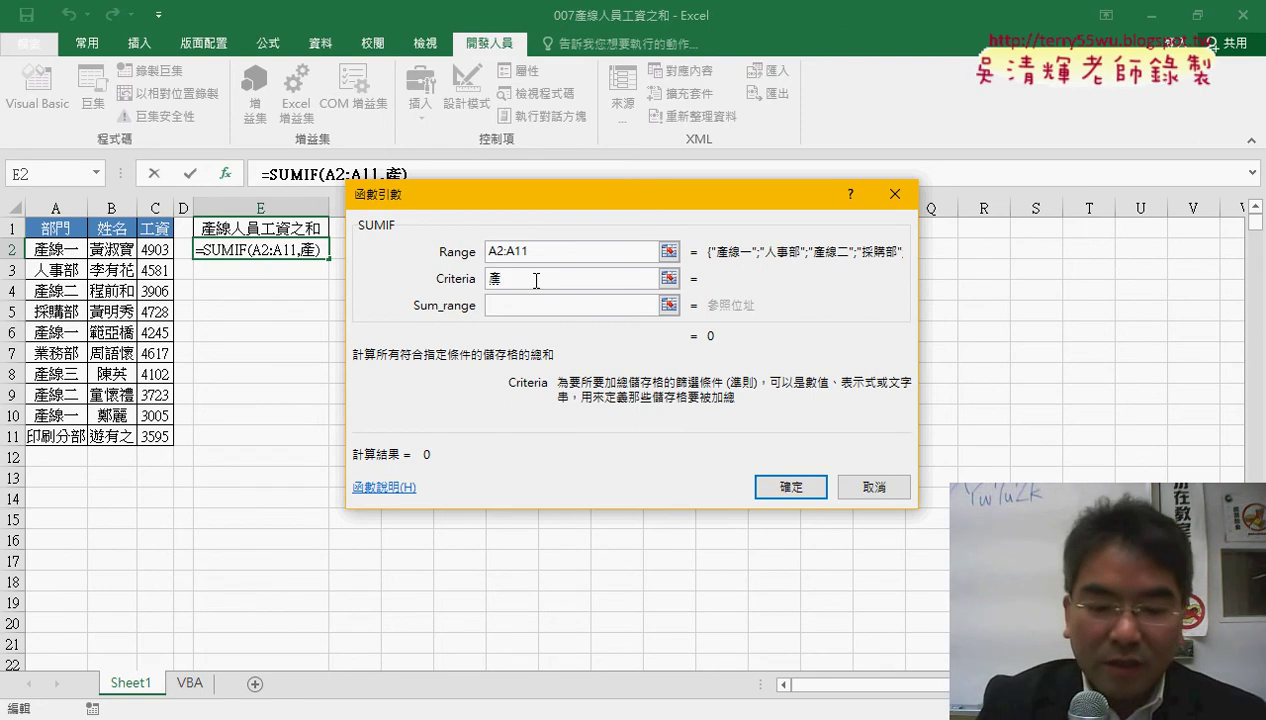
{"action": "type", "text": "ㄒㄧㄢ"}
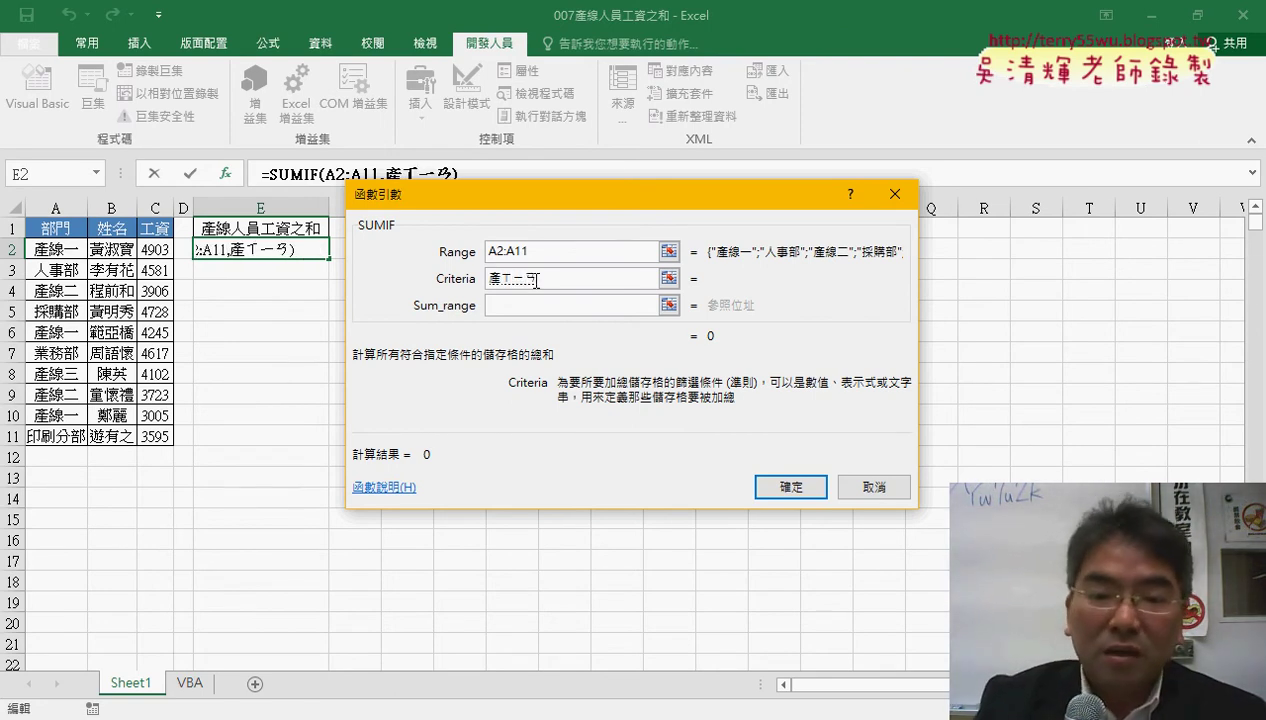
{"action": "type", "text": "線"}
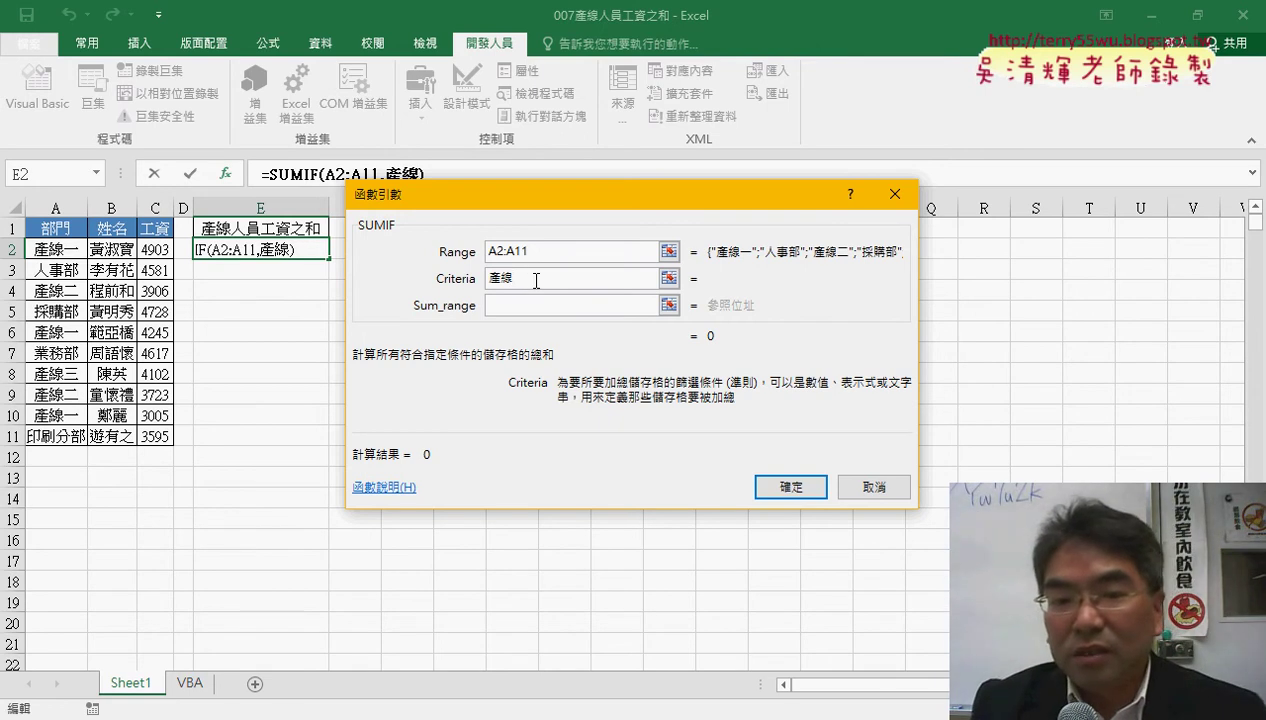
{"action": "type", "text": "*"}
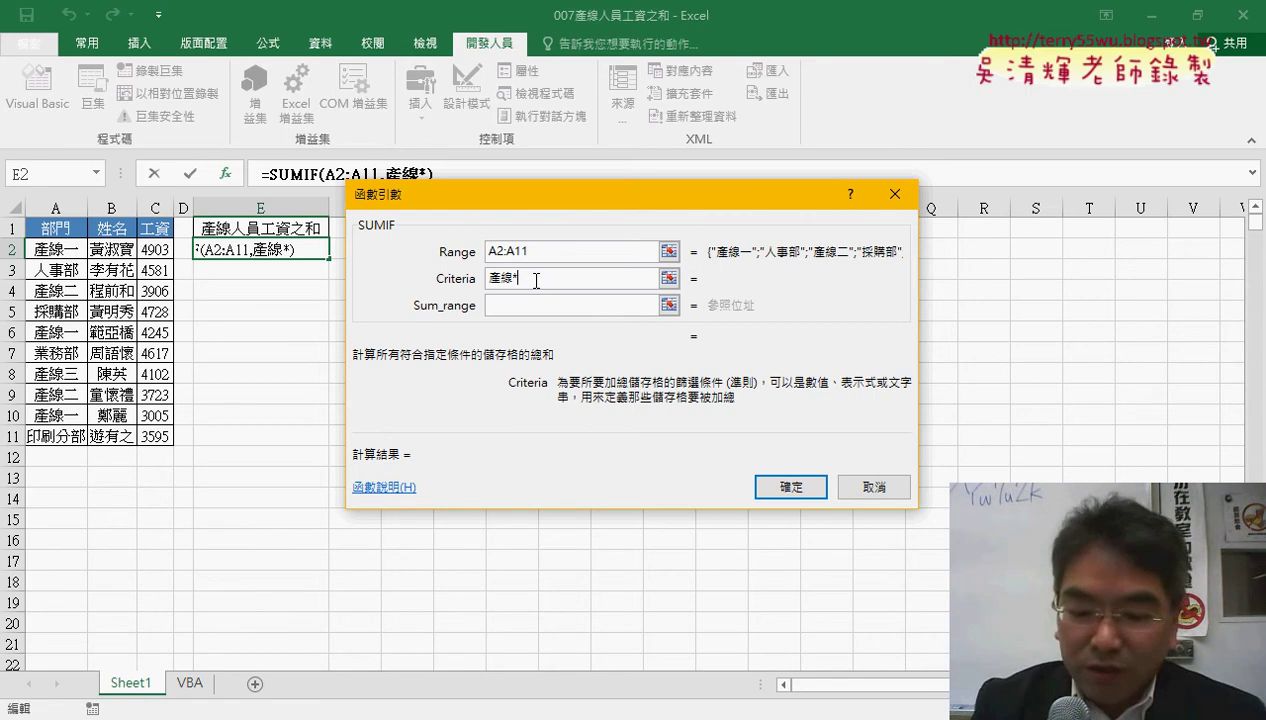
Try the criteria variants 產線? and 產線??, then return to 產線*.
{"action": "key", "text": "BackSpace"}
{"action": "type", "text": "?"}
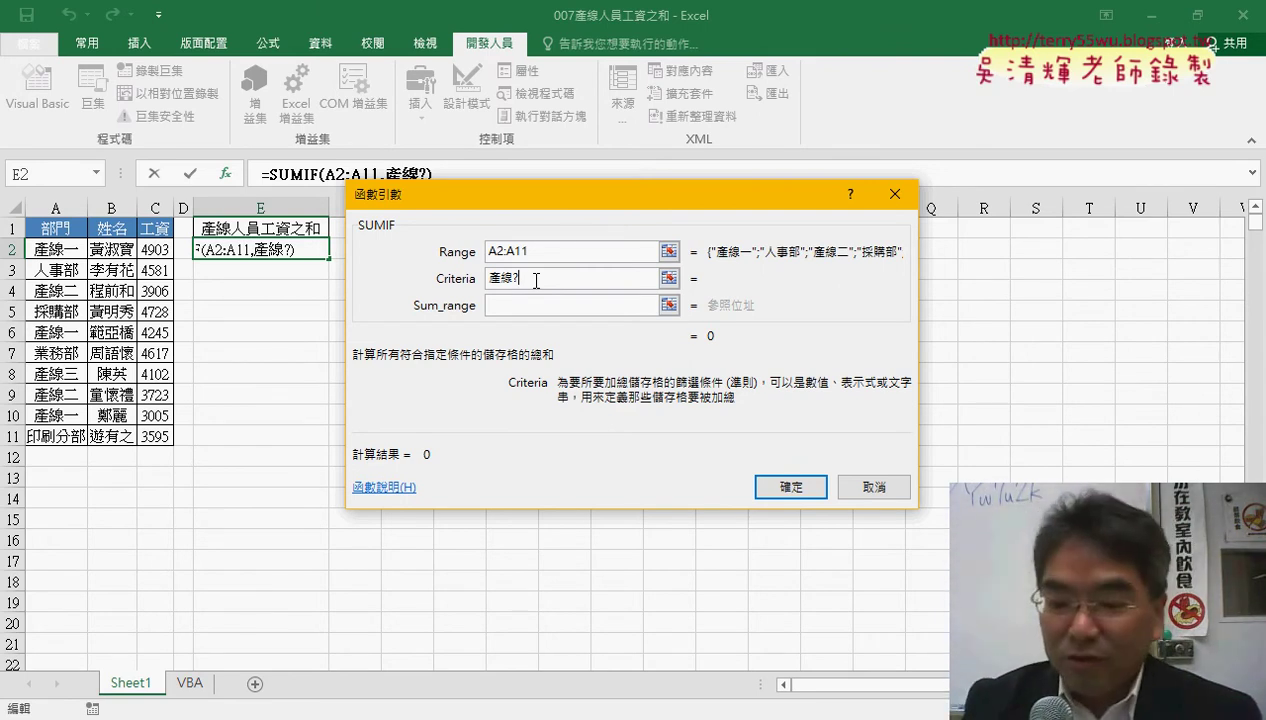
{"action": "key", "text": "BackSpace"}
{"action": "type", "text": "*"}
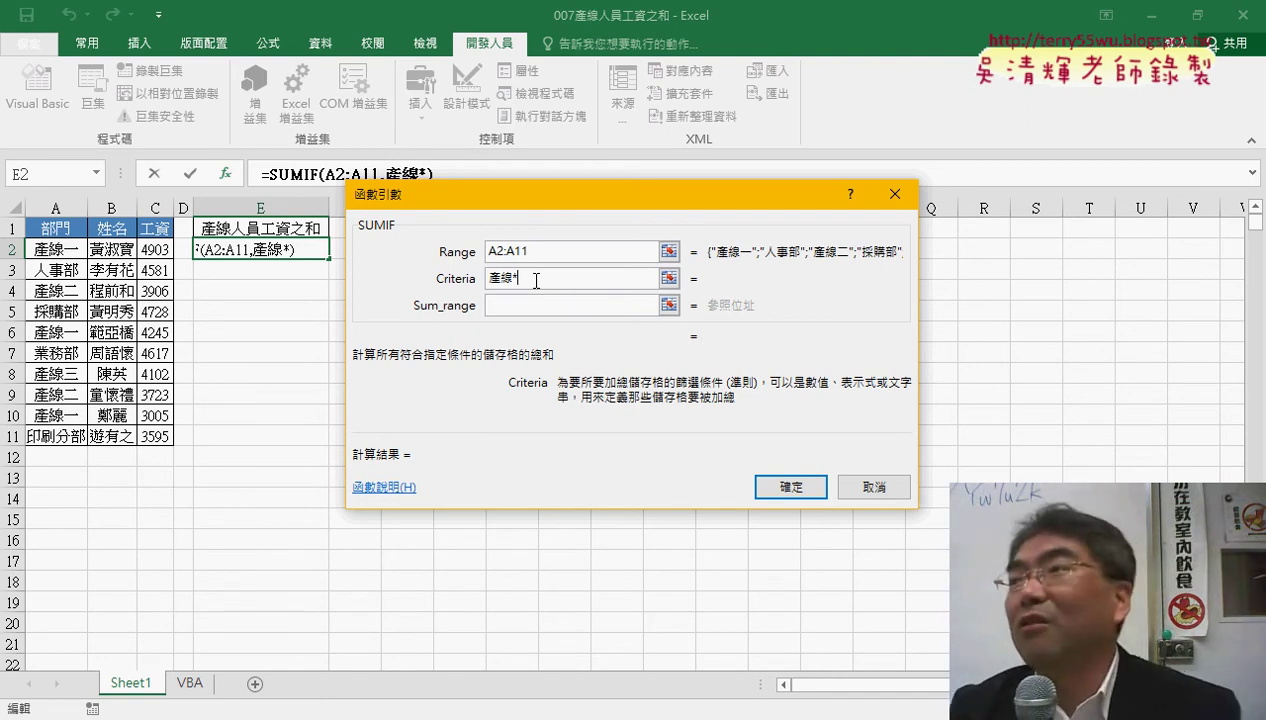
{"action": "key", "text": "BackSpace"}
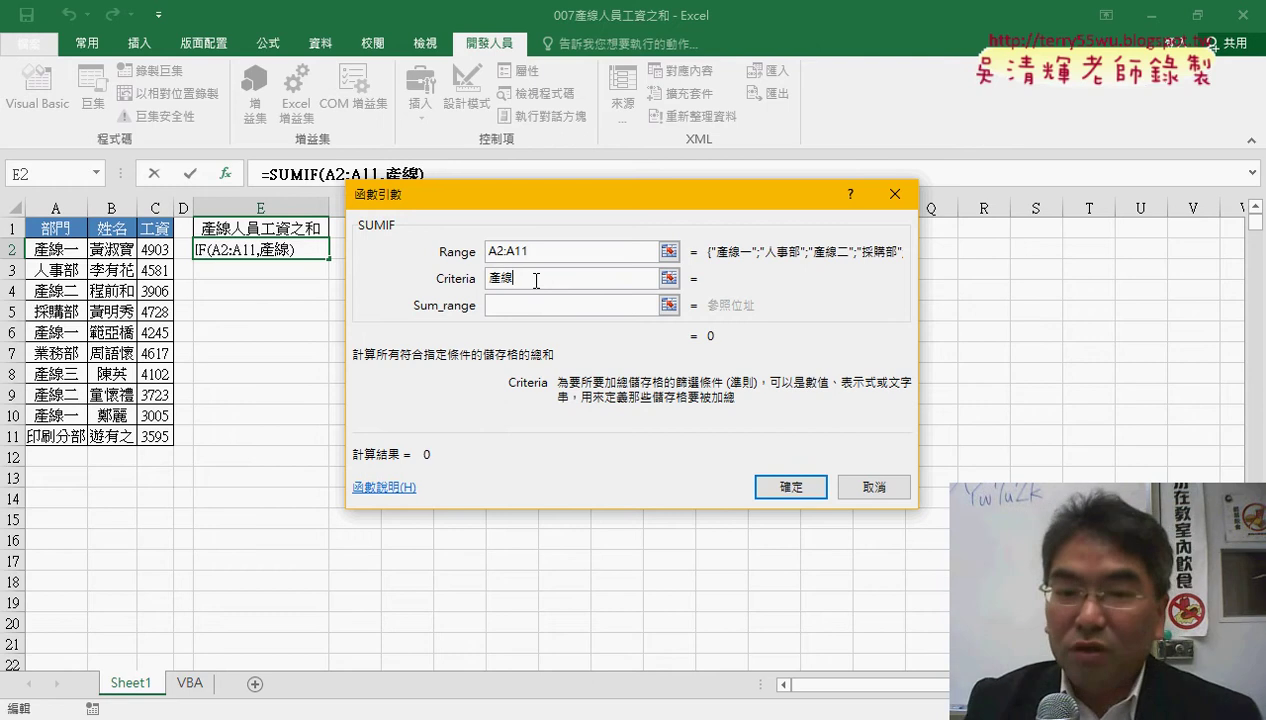
{"action": "type", "text": "?"}
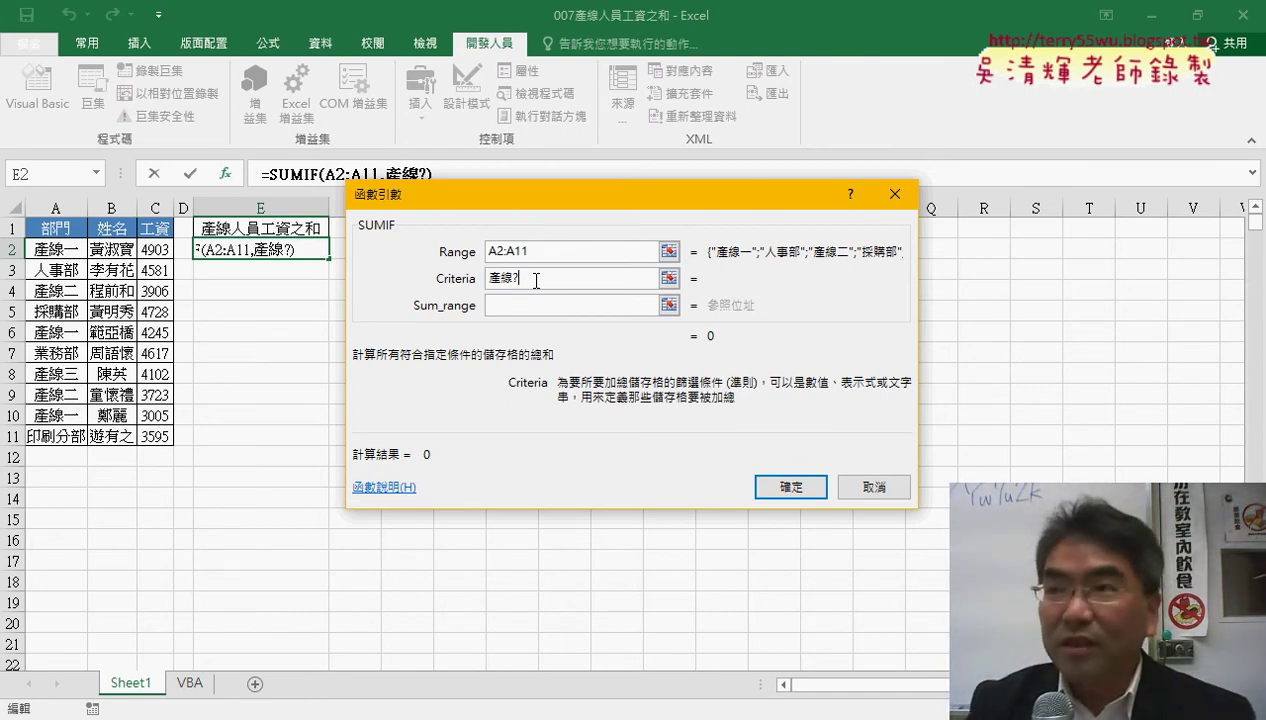
{"action": "type", "text": "?"}
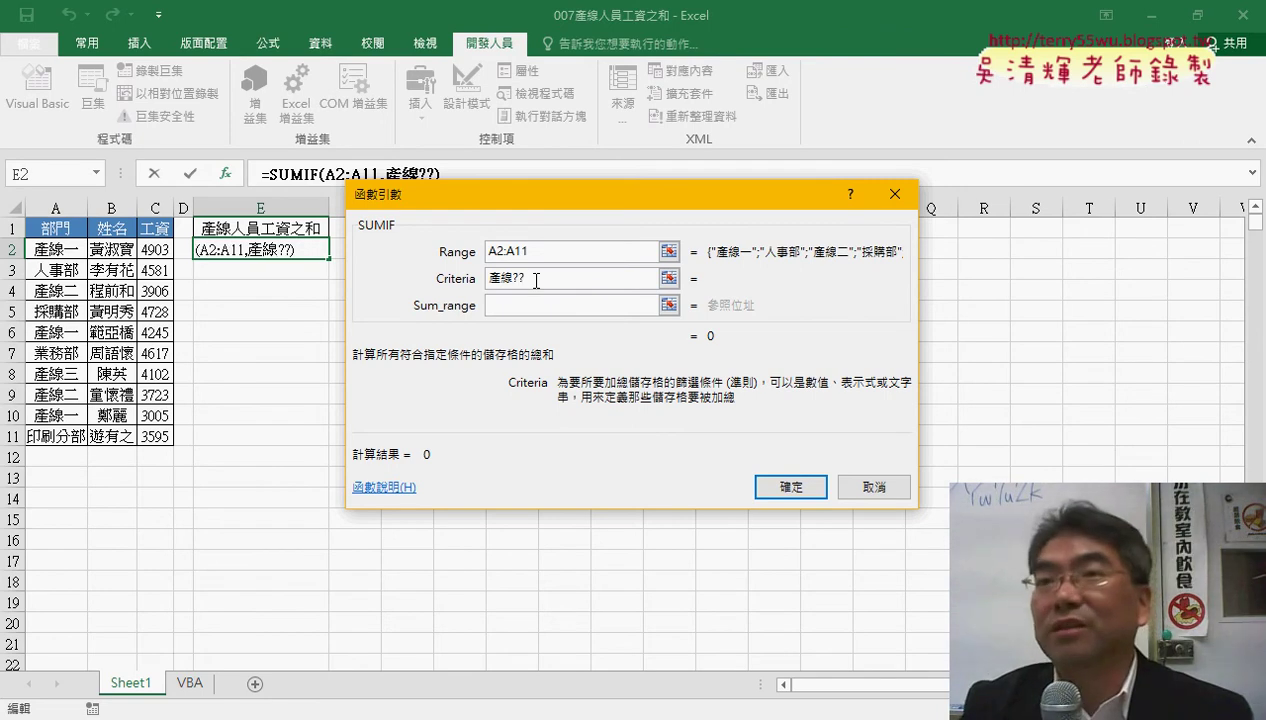
{"action": "key", "text": "BackSpace"}
{"action": "key", "text": "BackSpace"}
{"action": "type", "text": "*"}
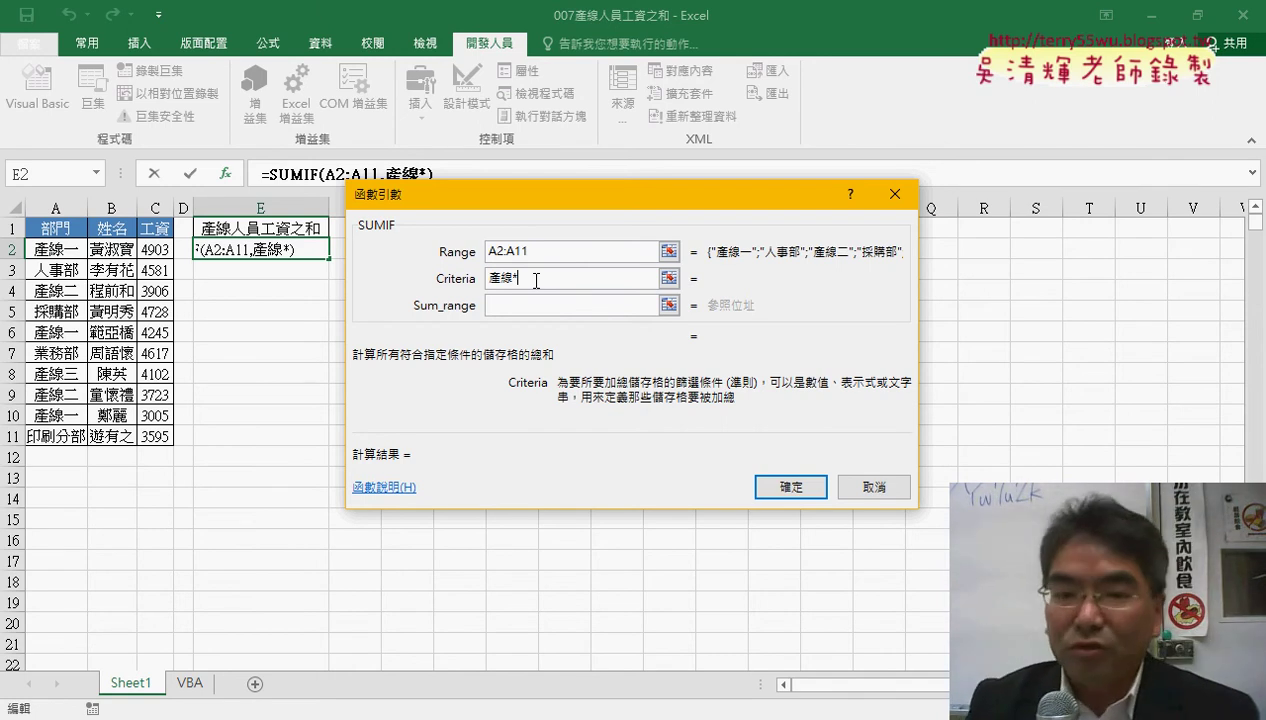
Test the leading-wildcard criteria *產線*, then restore 產線*.
{"action": "key", "text": "Home"}
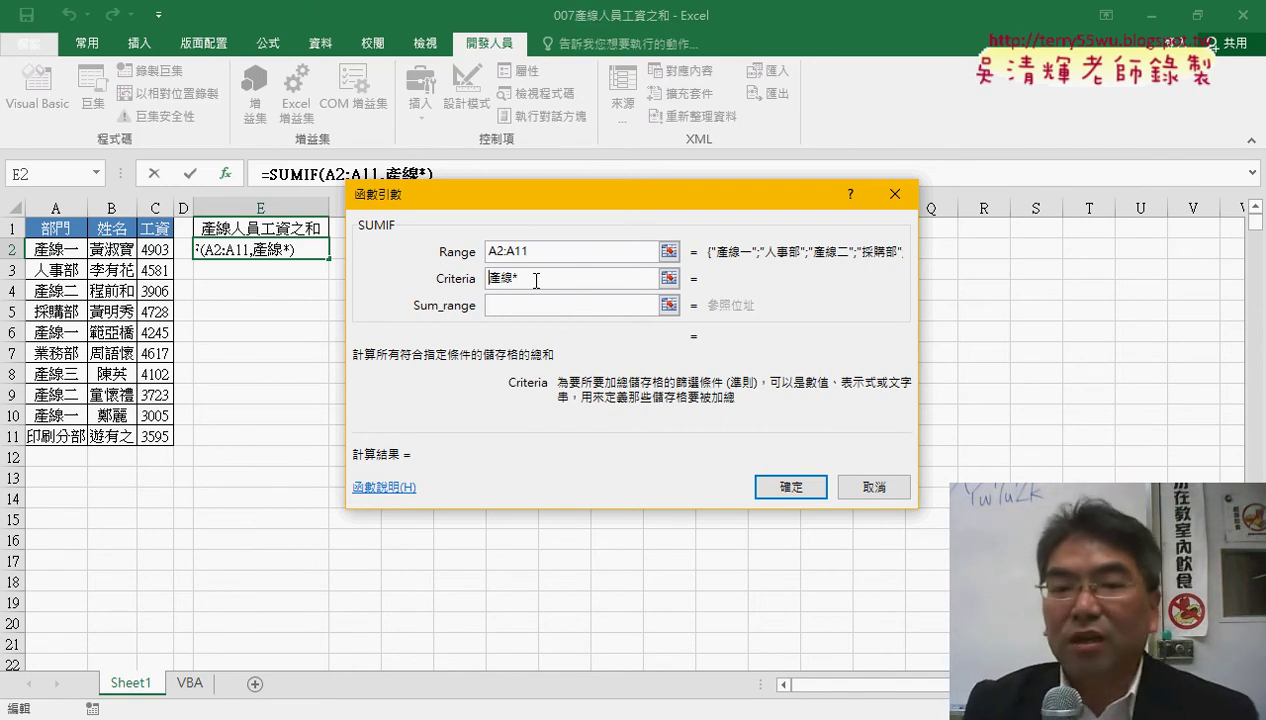
{"action": "type", "text": "*"}
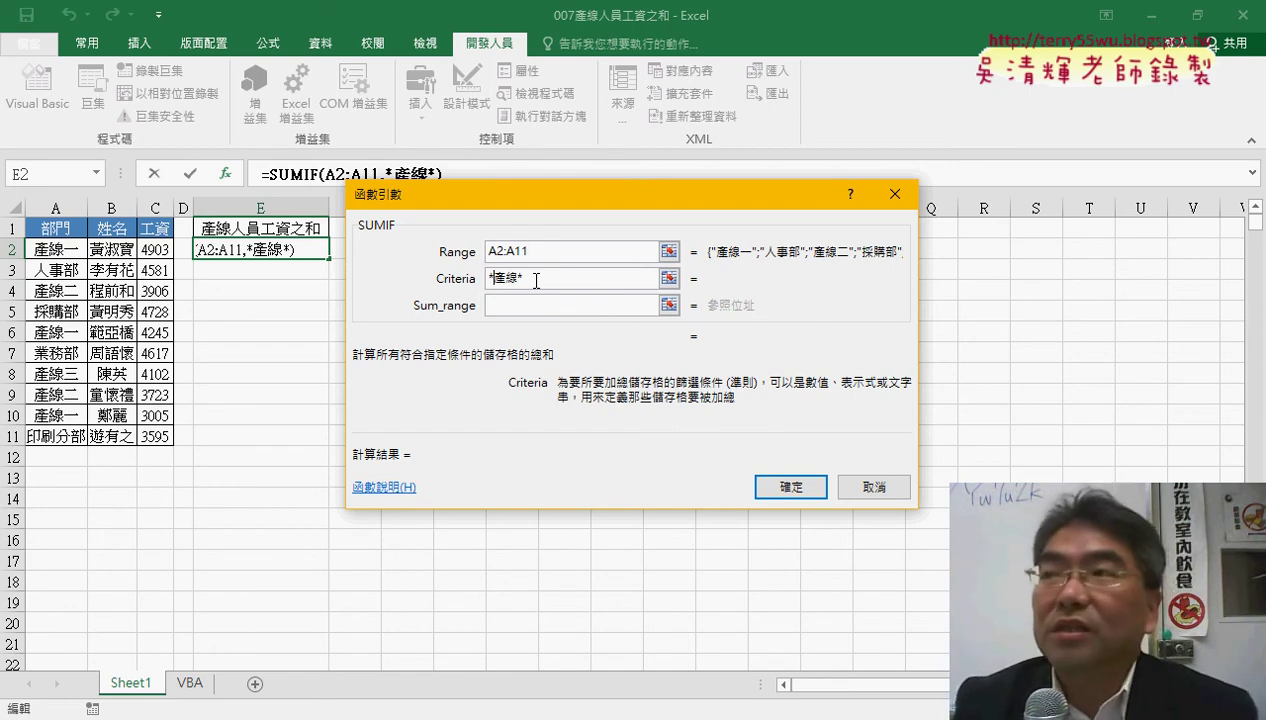
{"action": "key", "text": "BackSpace"}
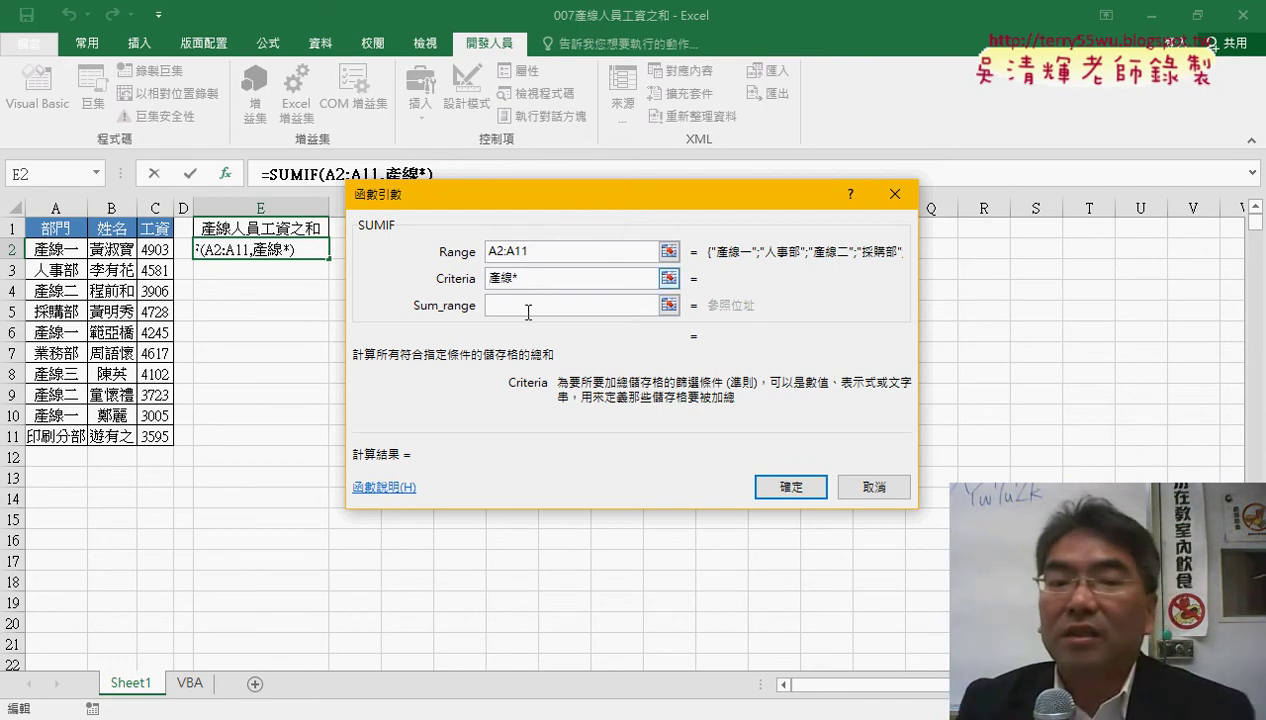
Set Sum_range to C2:C11 and confirm the SUMIF, making E2 show 23884.
{"action": "left_click", "coordinate": [532, 308]}
{"action": "left_click_drag", "start_coordinate": [155, 249], "coordinate": [174, 436]}
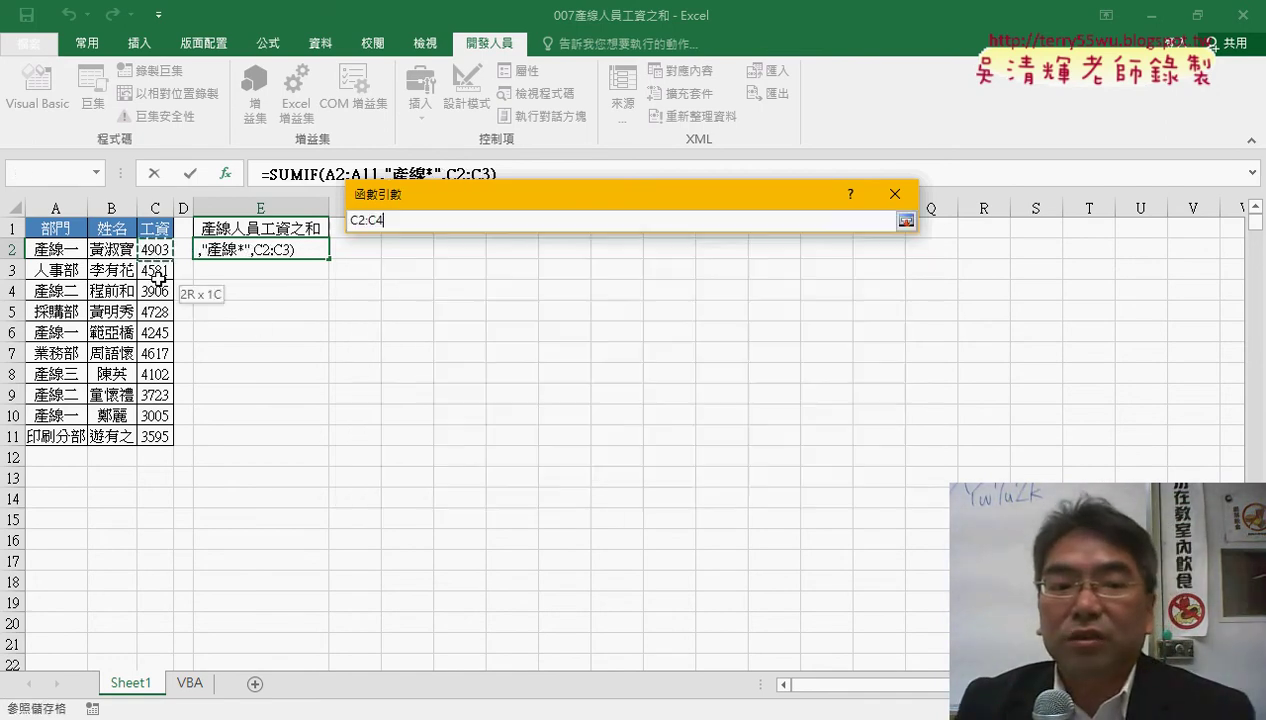
{"action": "left_click", "coordinate": [579, 251]}
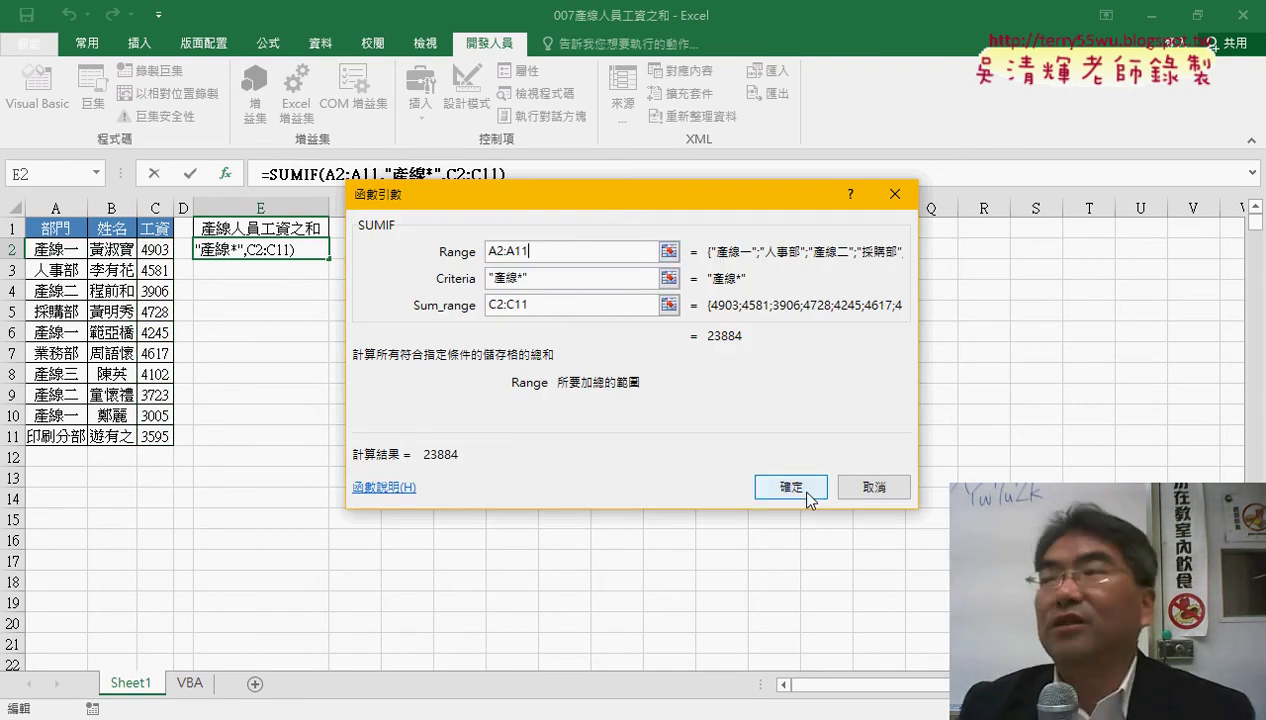
{"action": "left_click", "coordinate": [805, 490]}
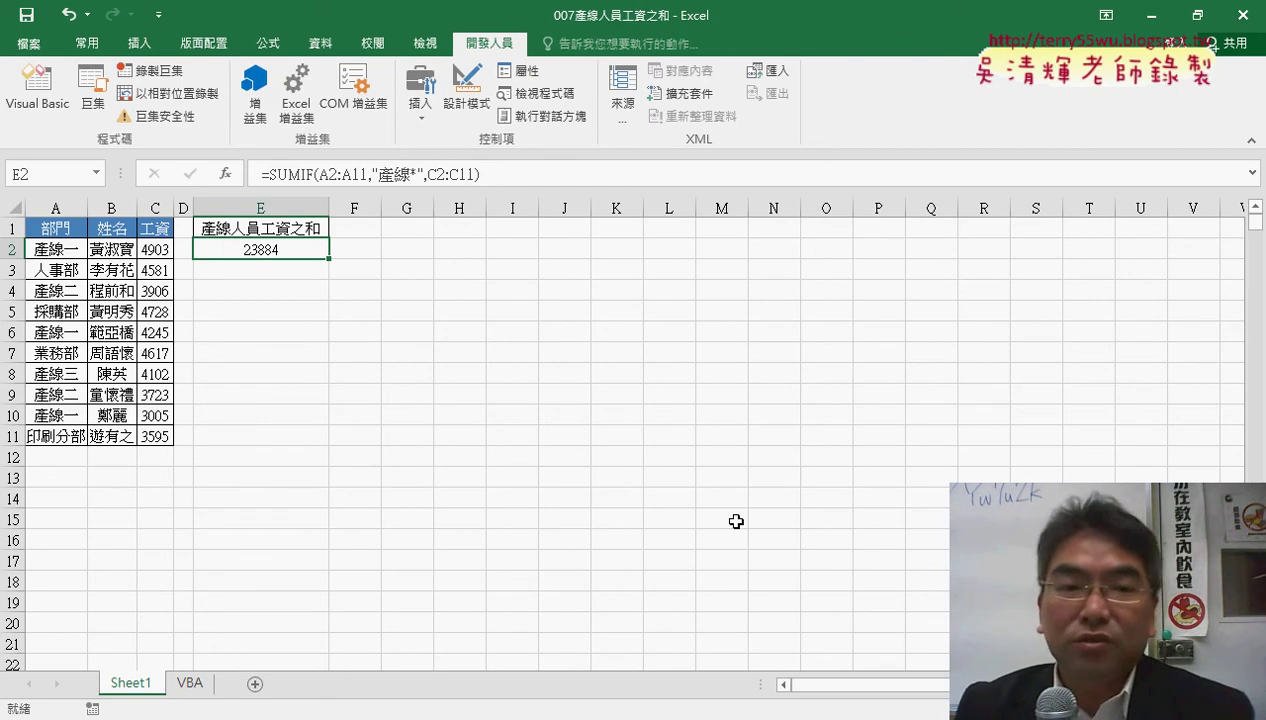
Reopen E2's SUMIF arguments to review the criteria, then confirm again.
{"action": "left_click", "coordinate": [293, 170]}
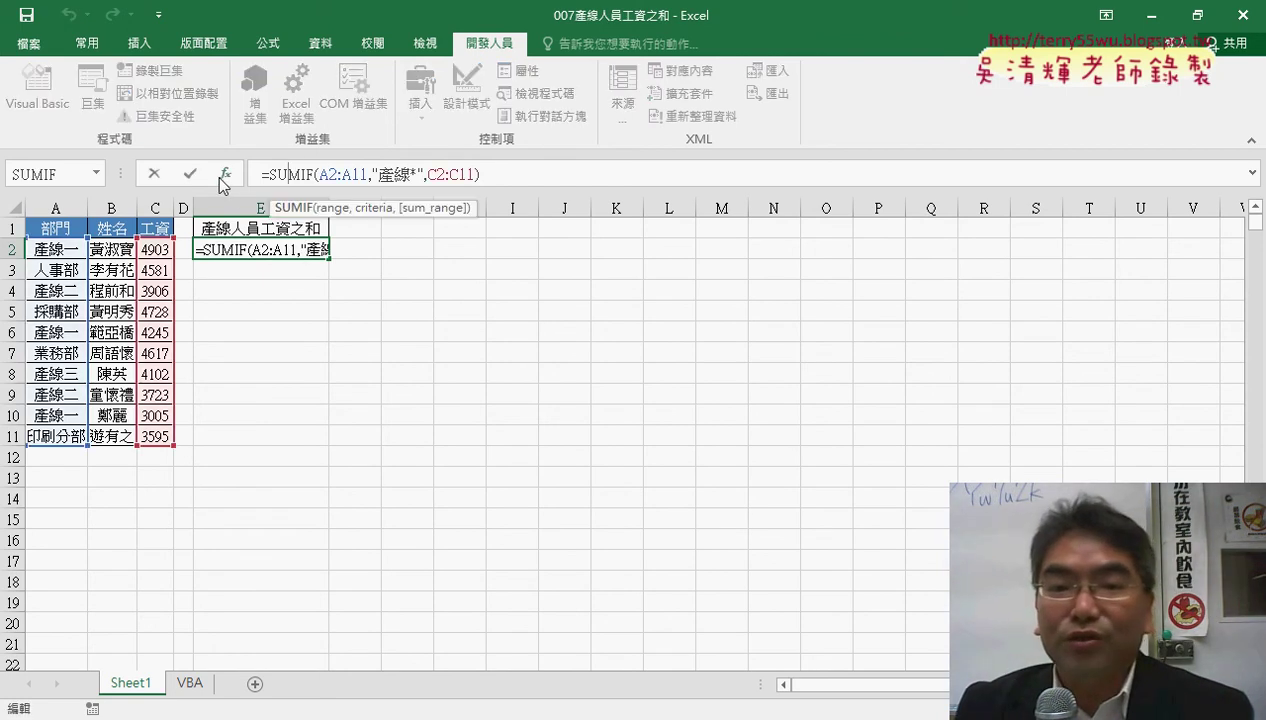
{"action": "left_click", "coordinate": [225, 173]}
{"action": "left_click", "coordinate": [543, 280]}
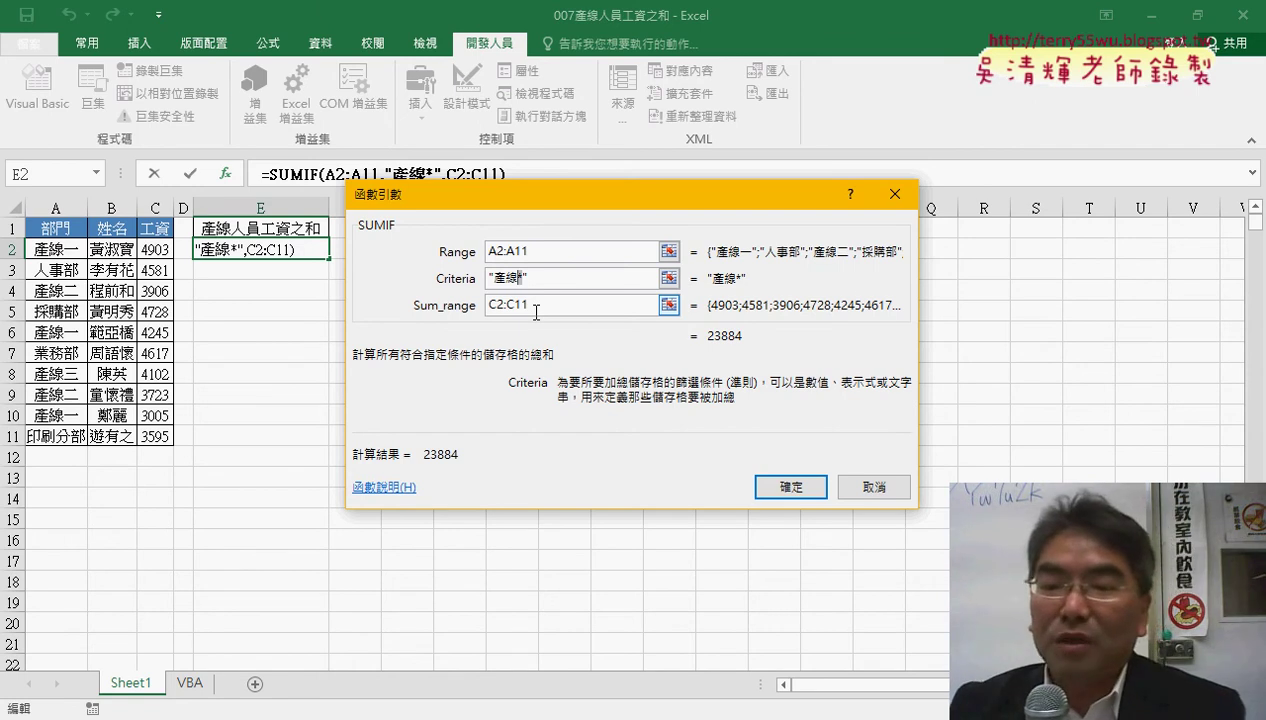
{"action": "left_click", "coordinate": [790, 487]}
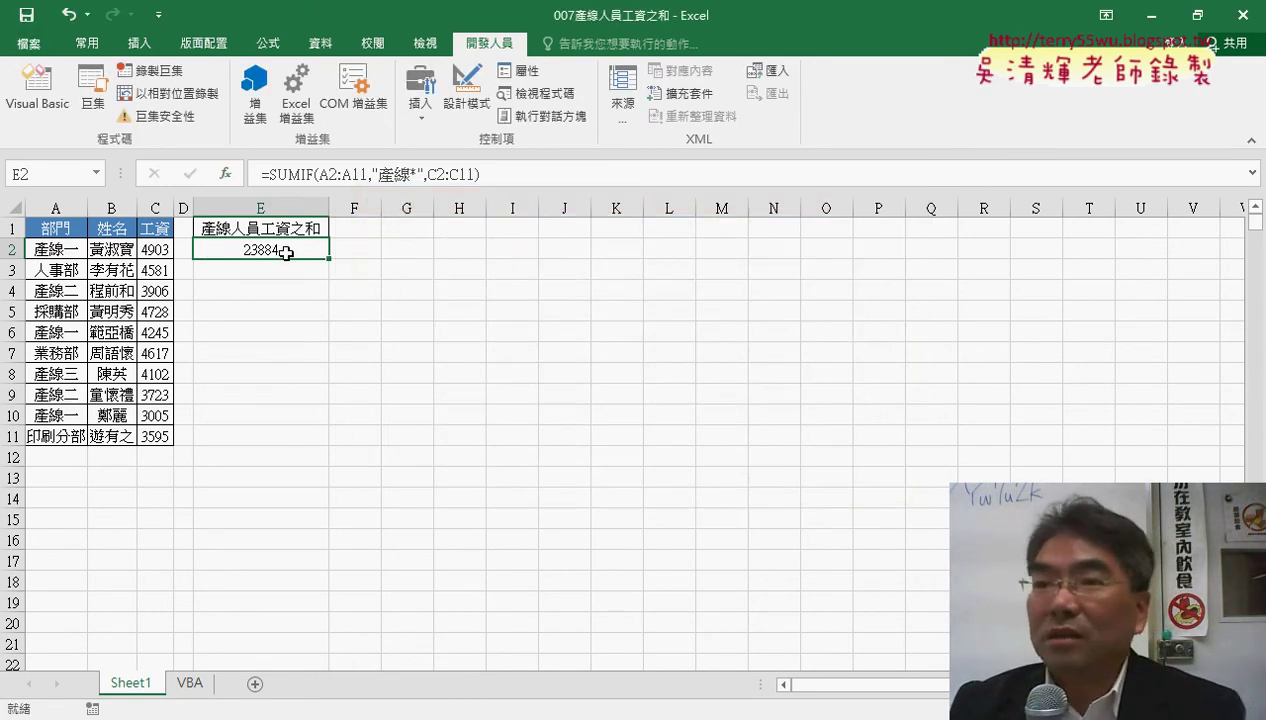
{"action": "left_click", "coordinate": [190, 686]}
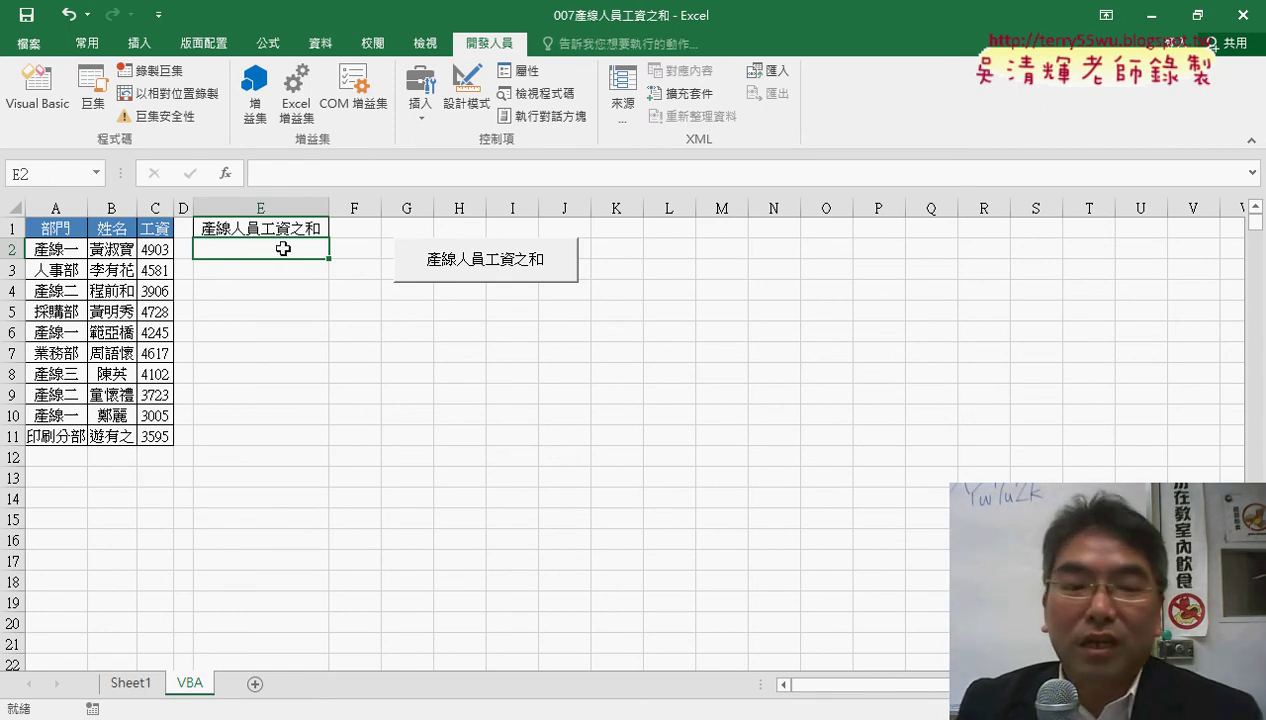
{"action": "left_click", "coordinate": [133, 683]}
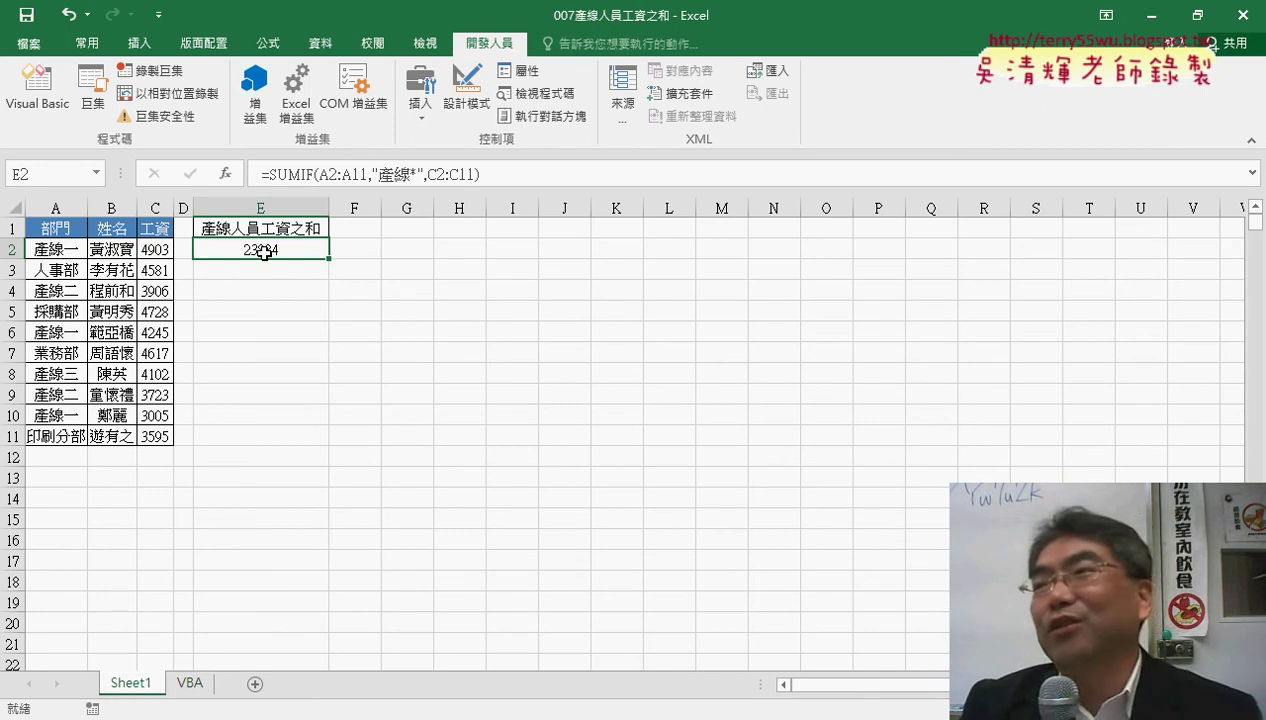
{"action": "left_click", "coordinate": [187, 681]}
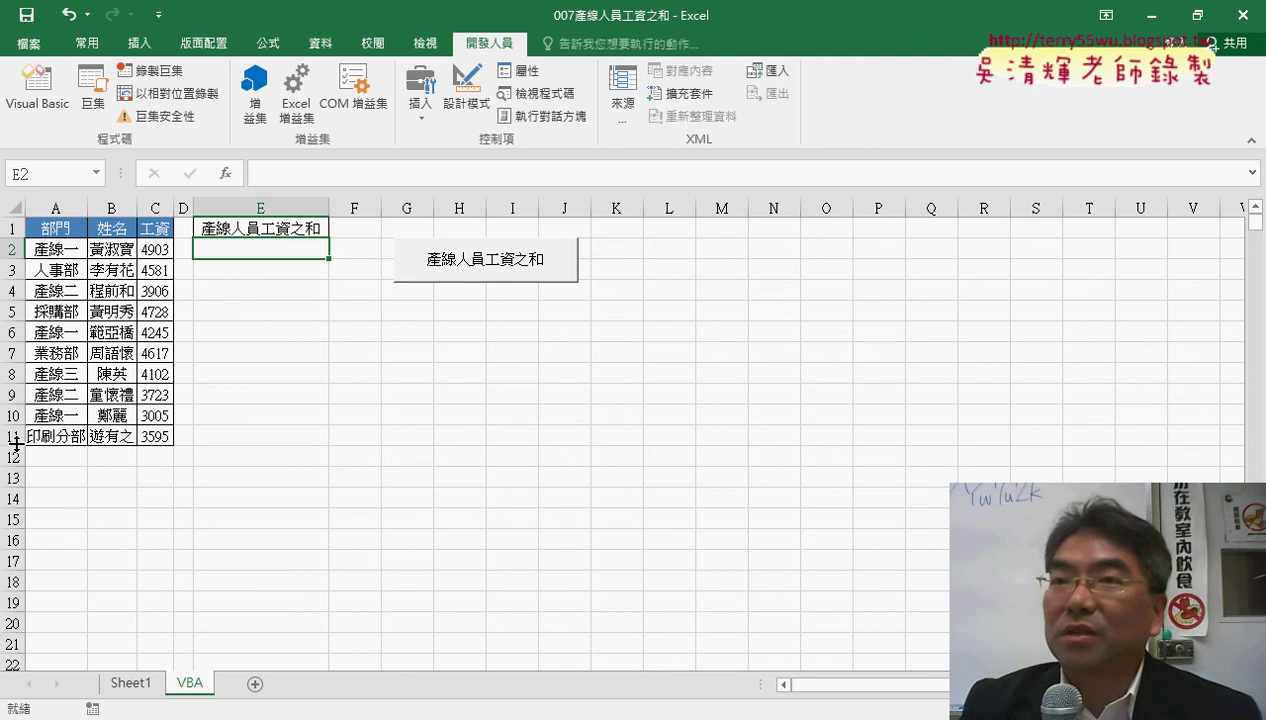
{"action": "left_click", "coordinate": [56, 252]}
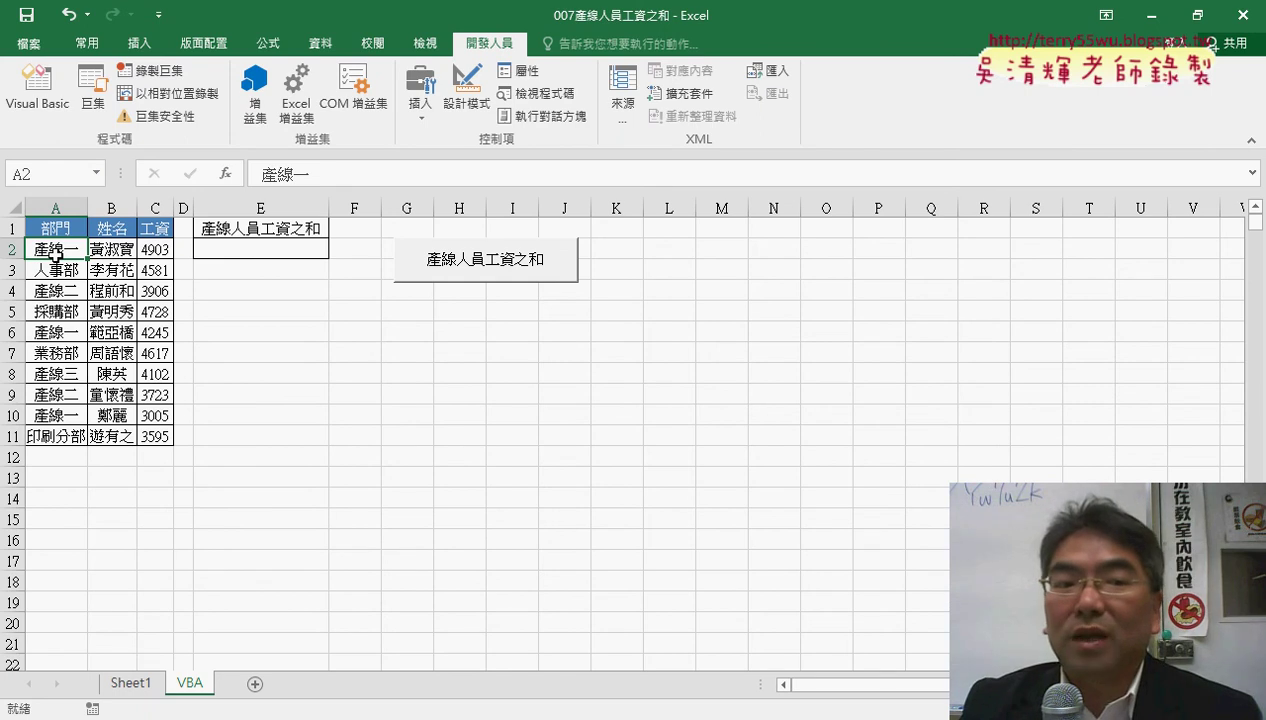
{"action": "left_click", "coordinate": [160, 255]}
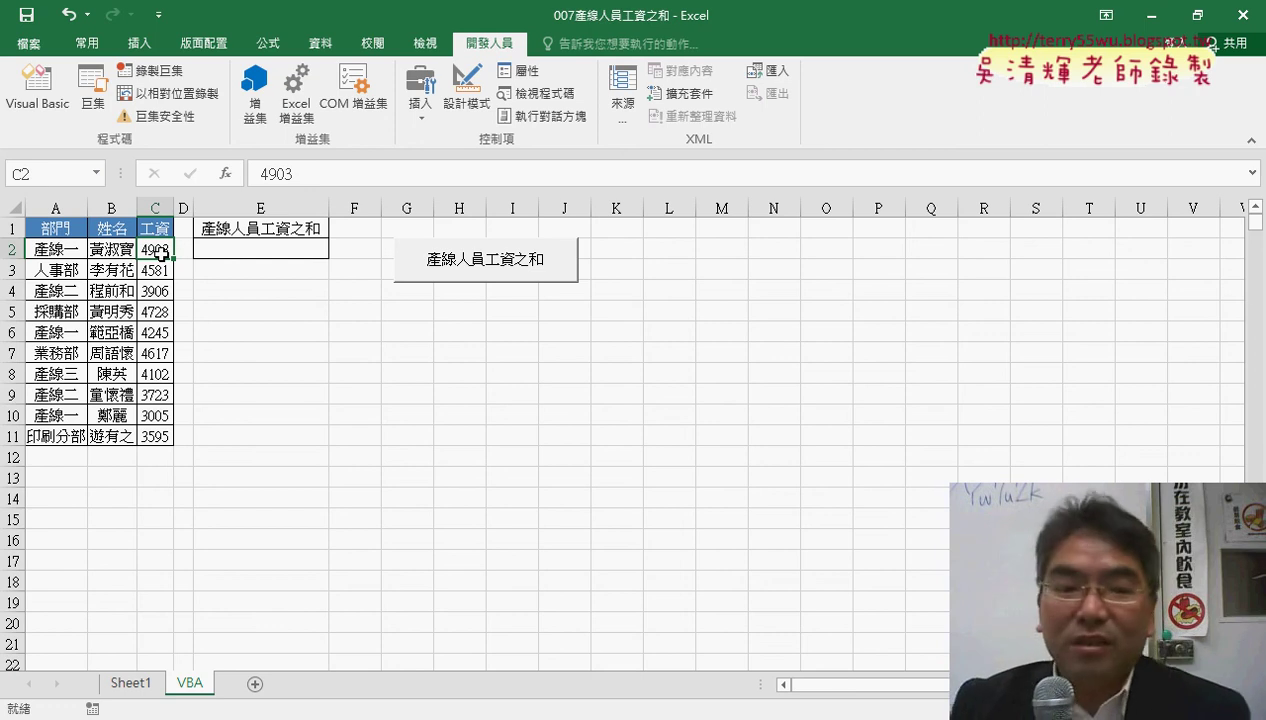
{"action": "left_click", "coordinate": [147, 687]}
{"action": "mouse_move", "coordinate": [316, 712]}
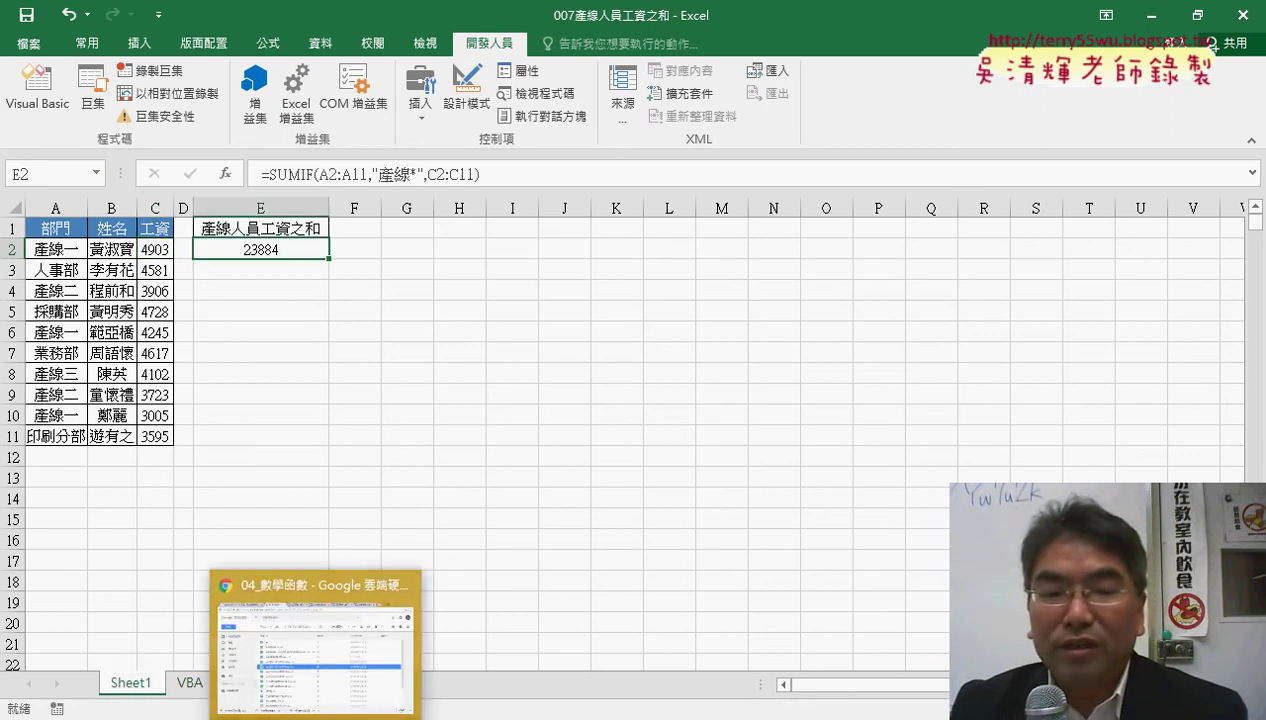
Open 007產線人員工資之和.xlsx from the 04_數學函數 Drive folder in Google Sheets.
{"action": "left_click", "coordinate": [356, 630]}
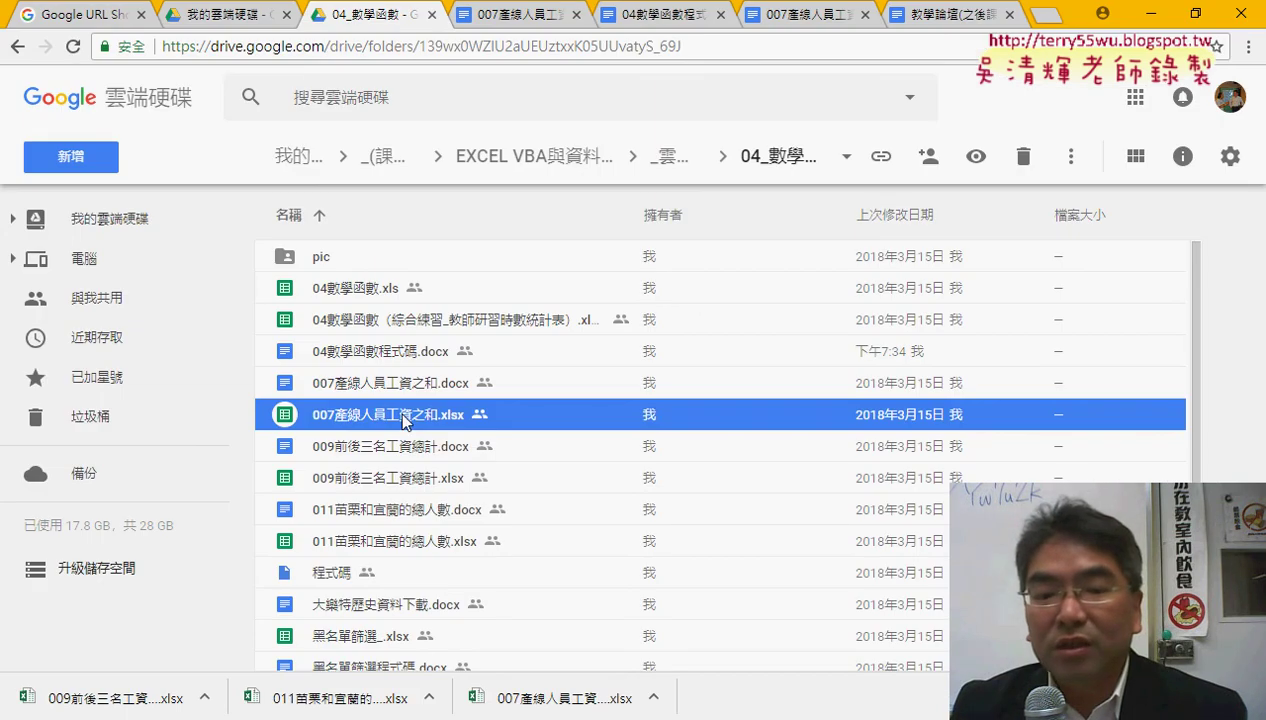
{"action": "right_click", "coordinate": [403, 421]}
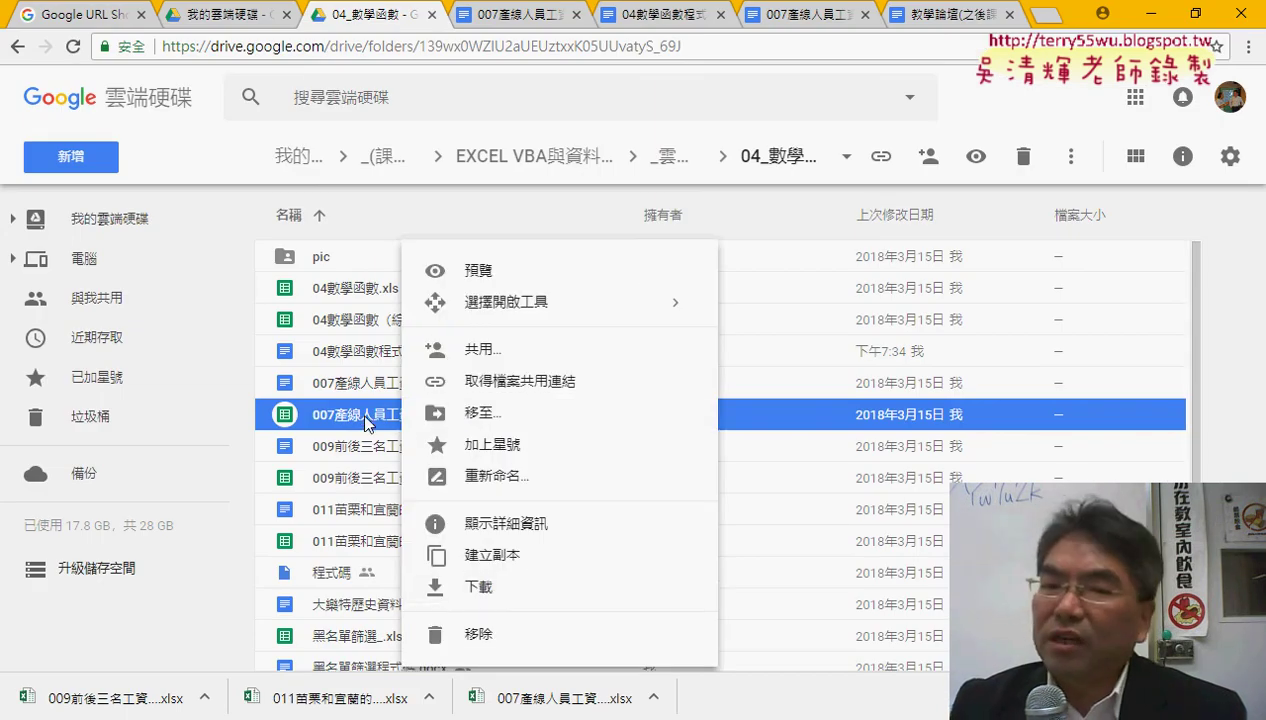
{"action": "double_click", "coordinate": [365, 418]}
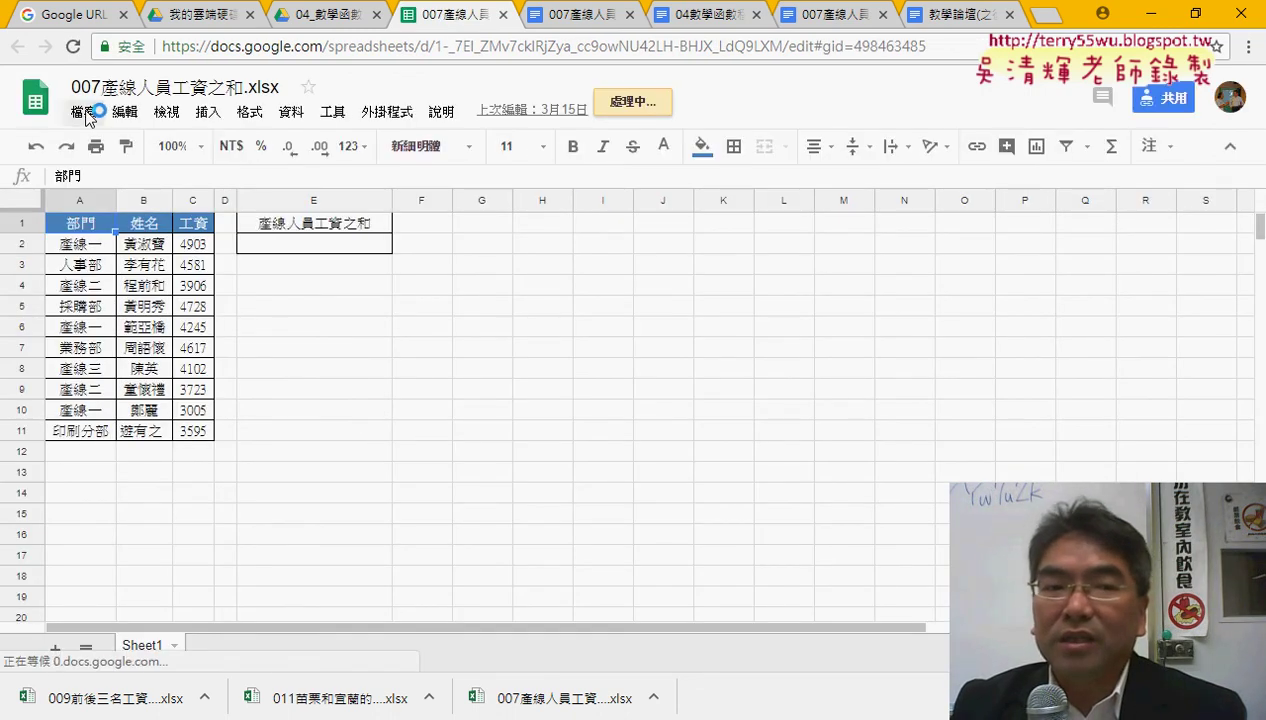
Show the File > Download as (下載格式) format submenu for the wage workbook.
{"action": "left_click", "coordinate": [85, 114]}
{"action": "mouse_move", "coordinate": [230, 316]}
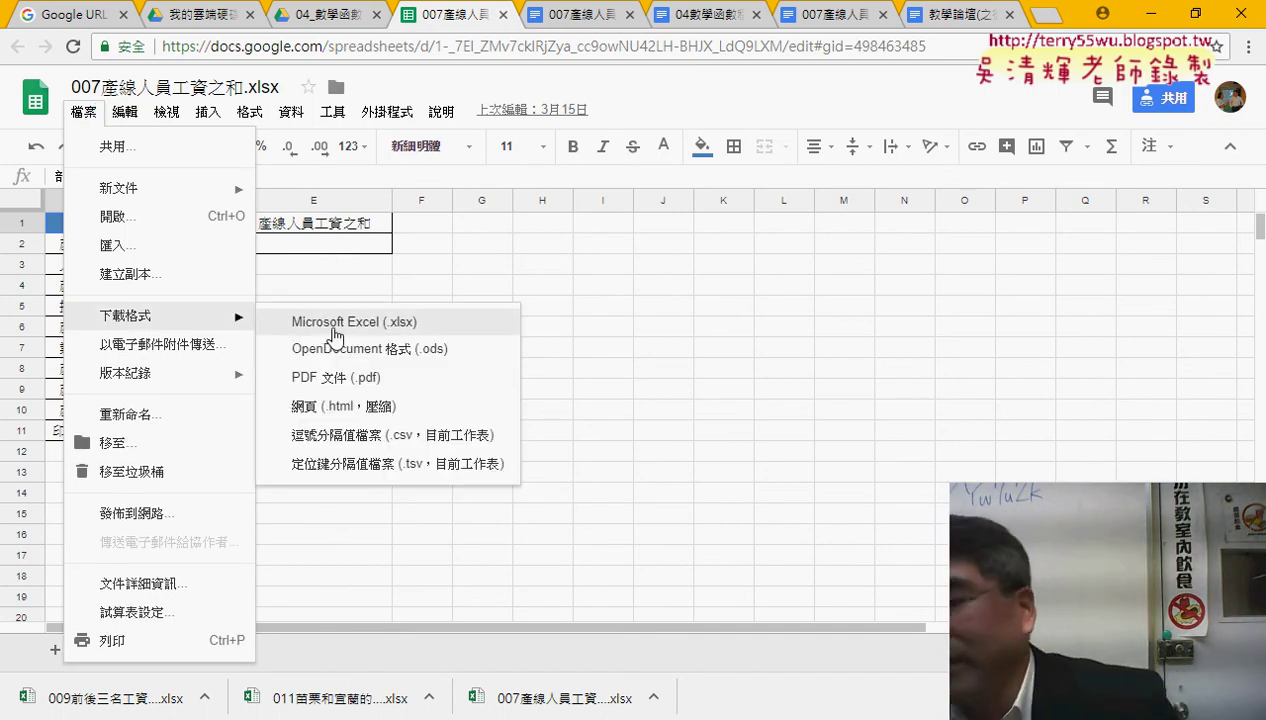